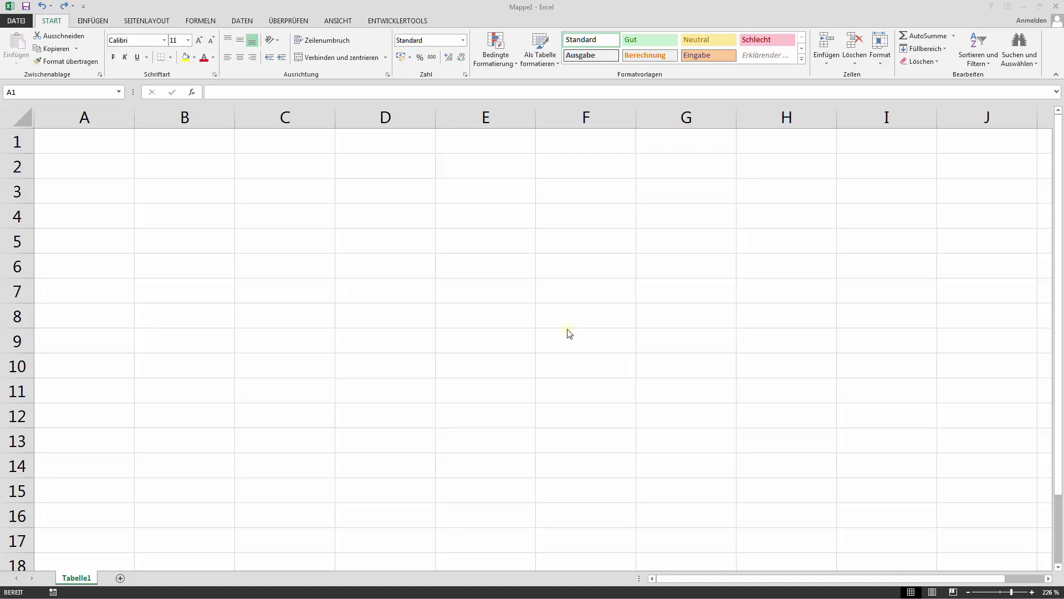
# Inspect B4's Eintrag 1–5 dropdown, then delete row 4 to leave the sheet empty.
pyautogui.click(182, 217)
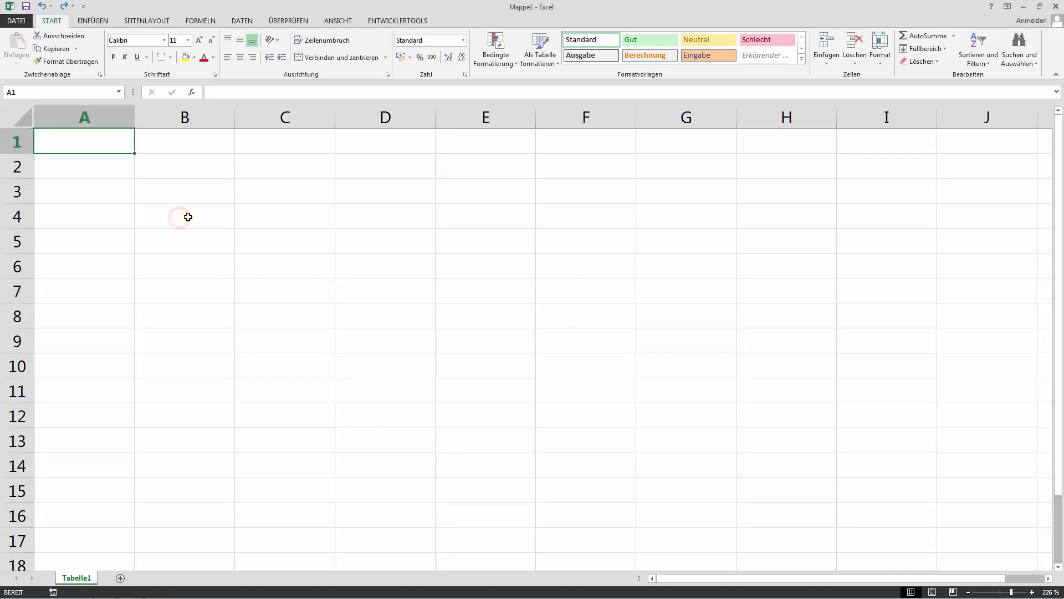
pyautogui.click(183, 217)
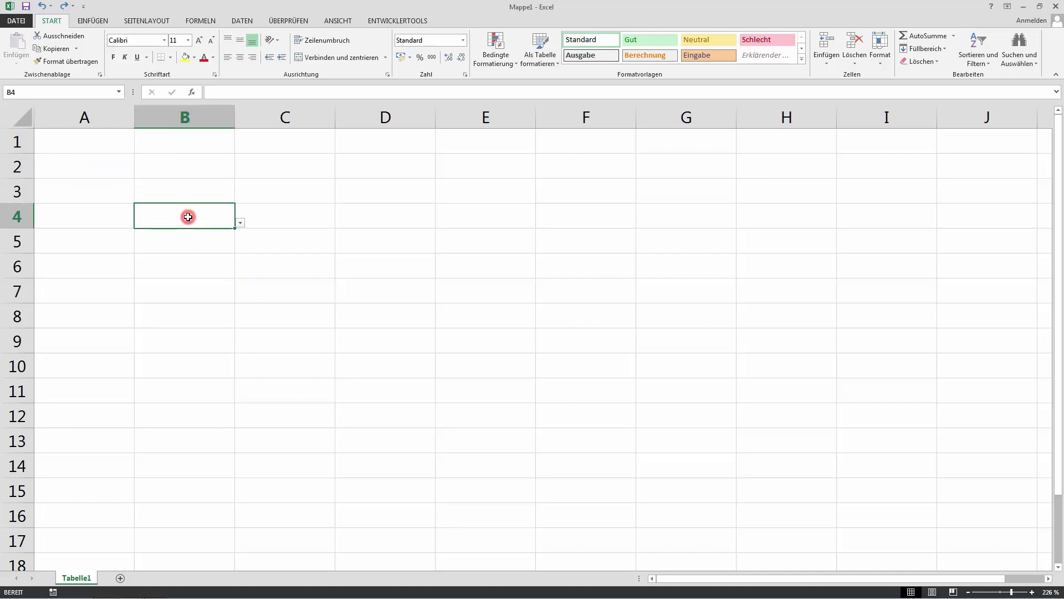
pyautogui.click(240, 223)
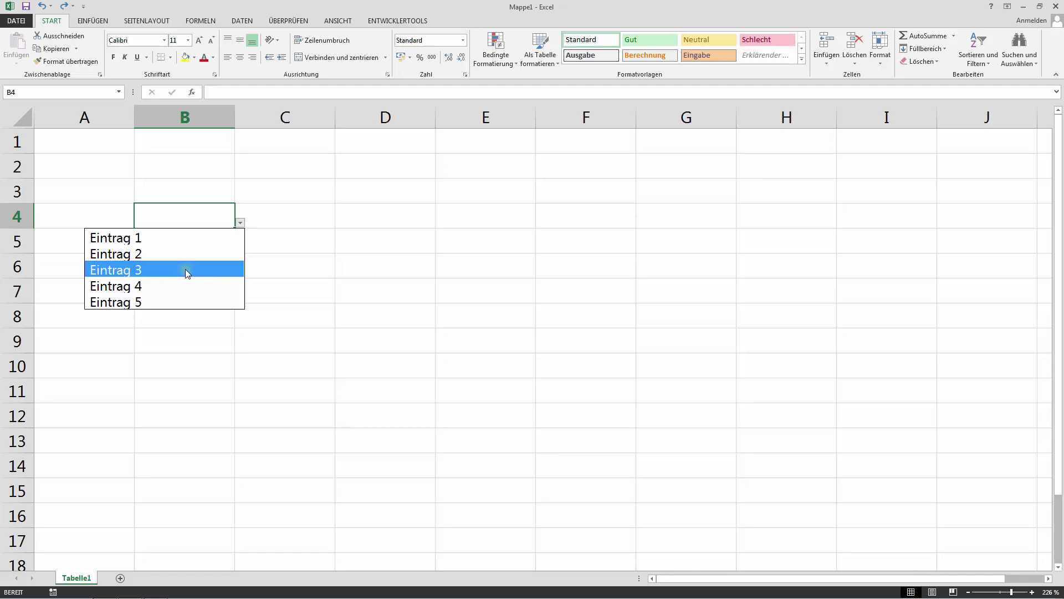
pyautogui.click(17, 217)
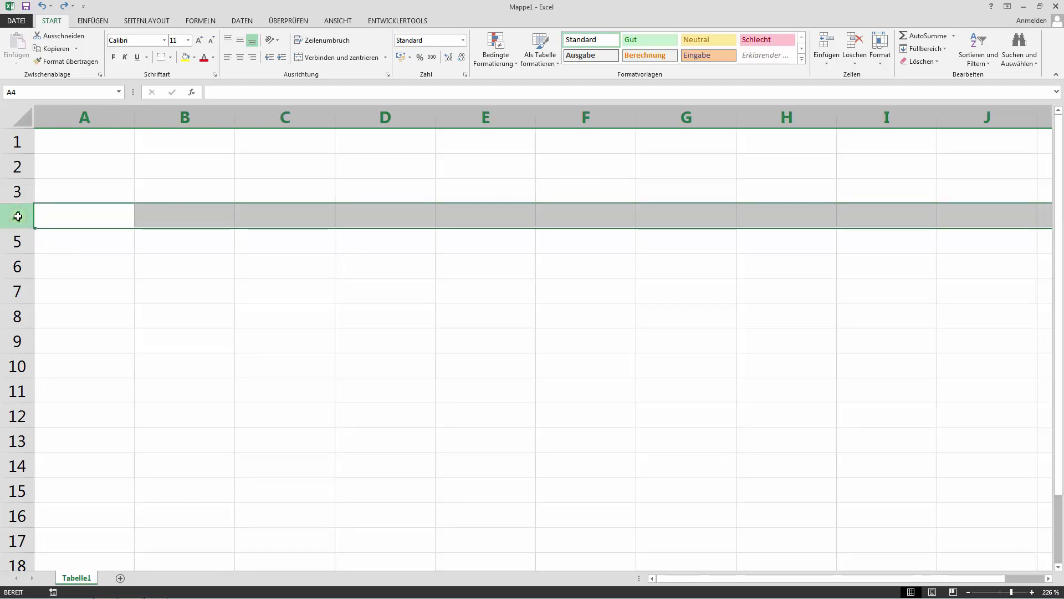
pyautogui.rightClick(17, 218)
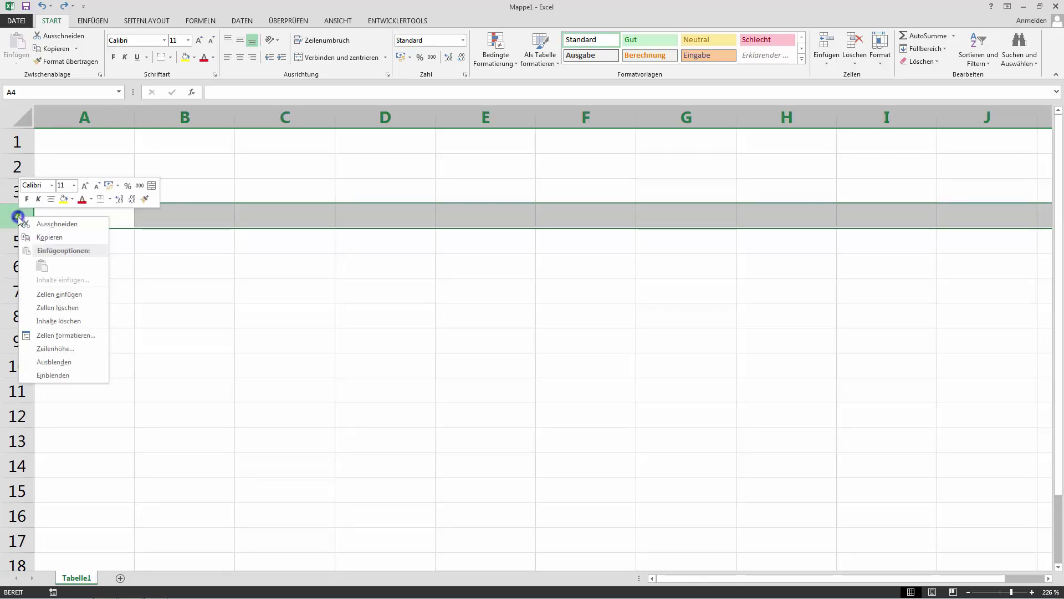
pyautogui.click(60, 308)
pyautogui.click(283, 265)
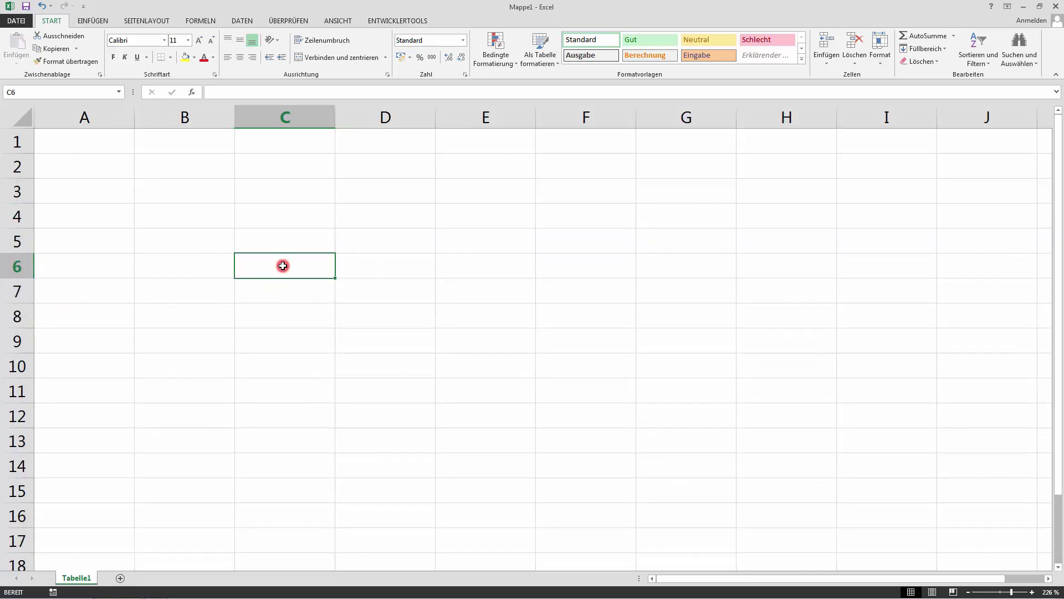
# Open the Datenüberprüfung dialog for cell C5 from the DATEN tab.
pyautogui.click(366, 274)
pyautogui.click(303, 238)
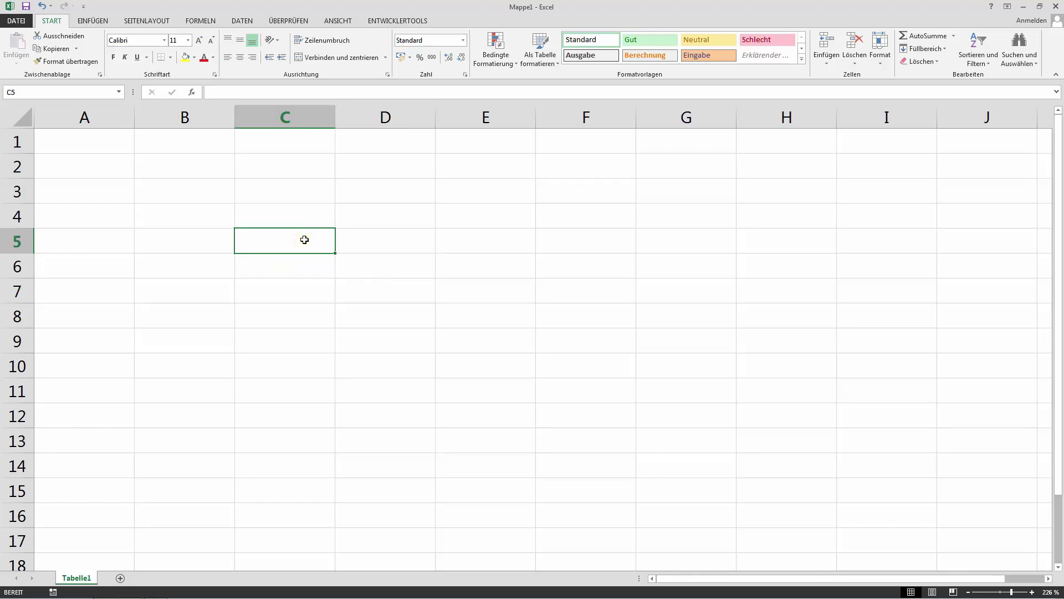
pyautogui.click(238, 21)
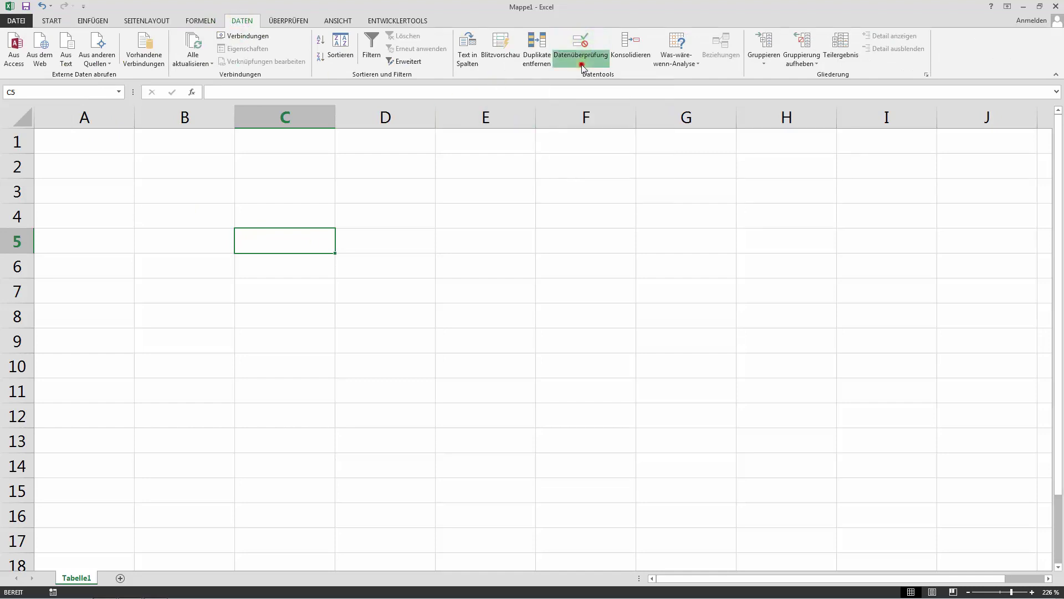
pyautogui.click(581, 63)
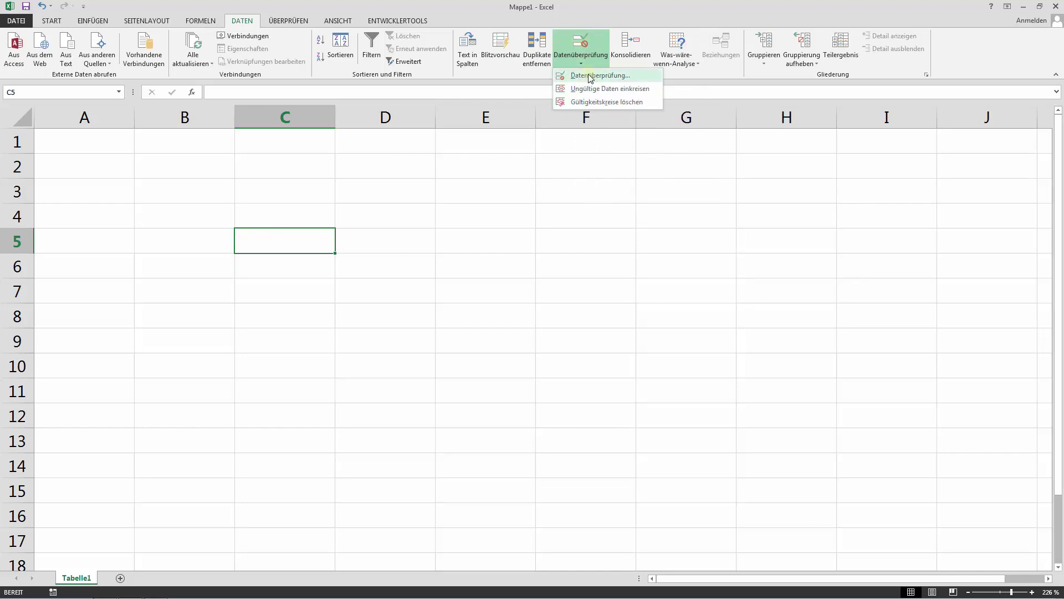
pyautogui.click(588, 75)
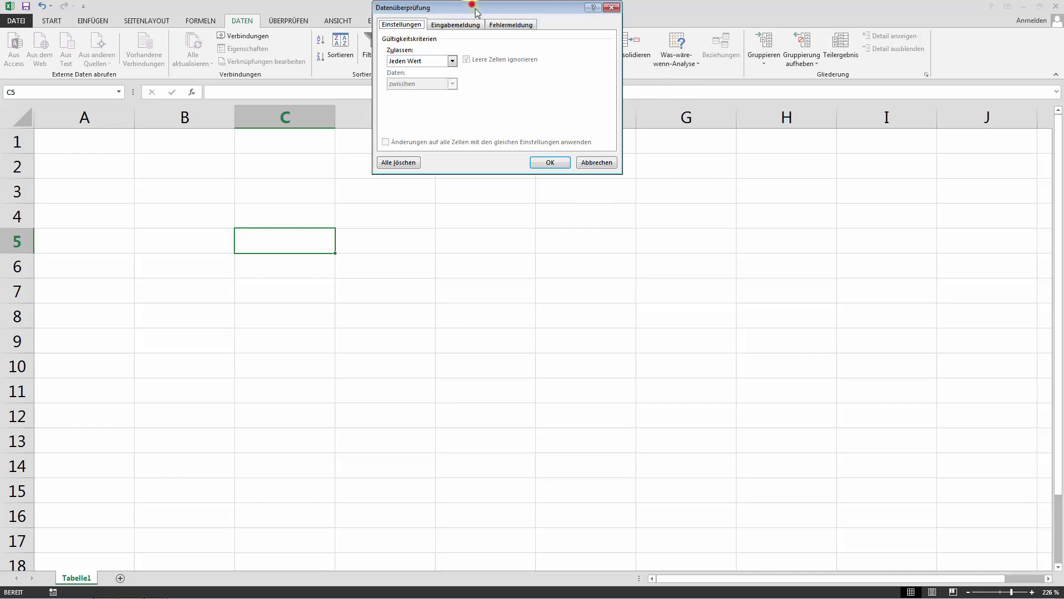
# Set C5's validation to Liste with source 'Eintrag 1; Eintrag 2; Eintrag 3'.
pyautogui.moveTo(472, 5)
pyautogui.mouseDown()
pyautogui.moveTo(491, 150)
pyautogui.moveTo(477, 151)
pyautogui.mouseUp()
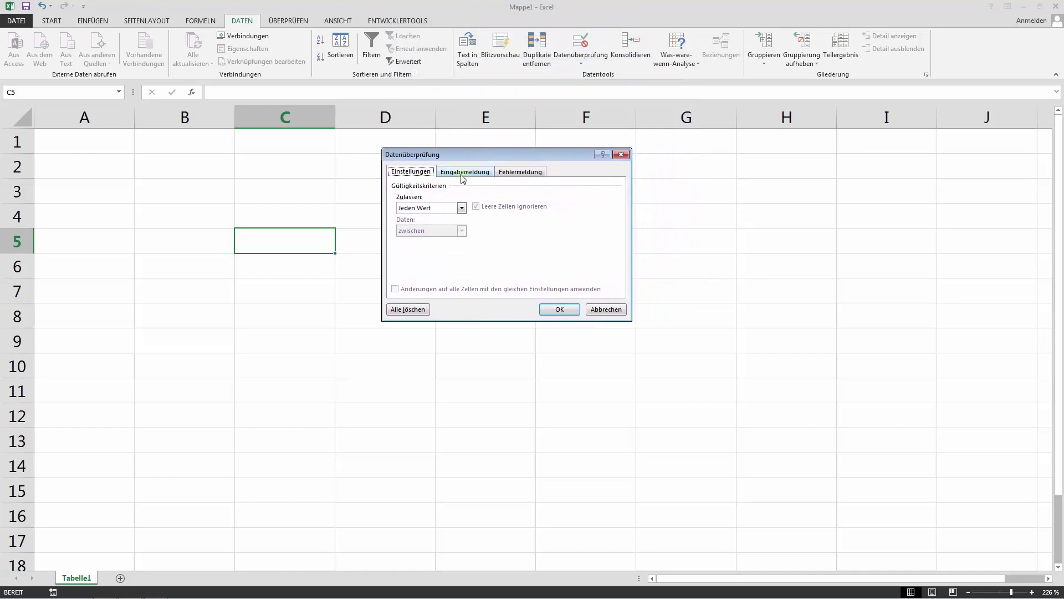
pyautogui.moveTo(464, 157); pyautogui.dragTo(451, 182)
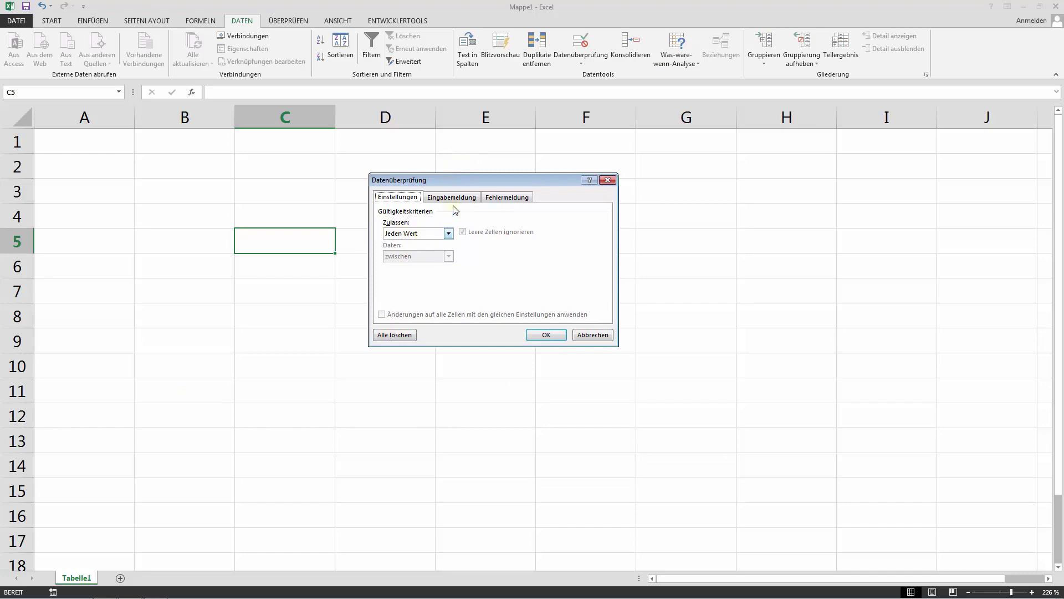
pyautogui.moveTo(454, 181); pyautogui.dragTo(458, 149)
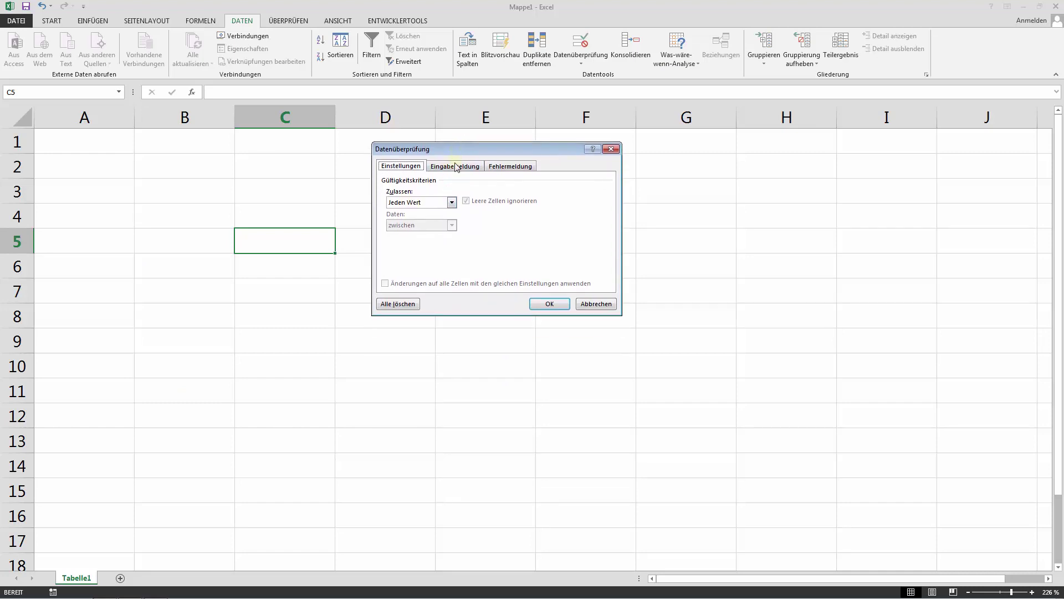
pyautogui.click(453, 202)
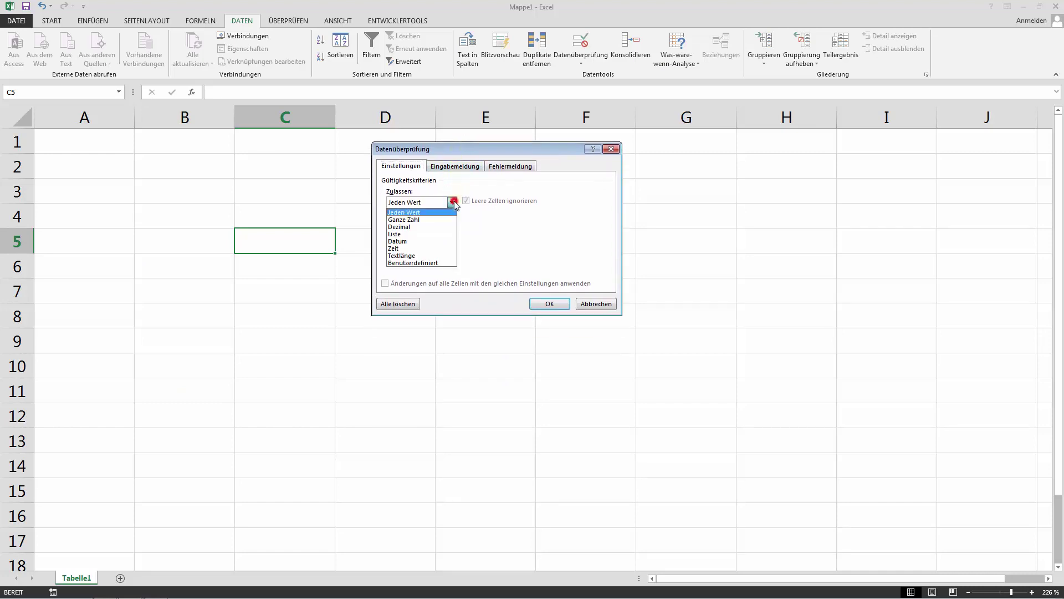
pyautogui.click(421, 234)
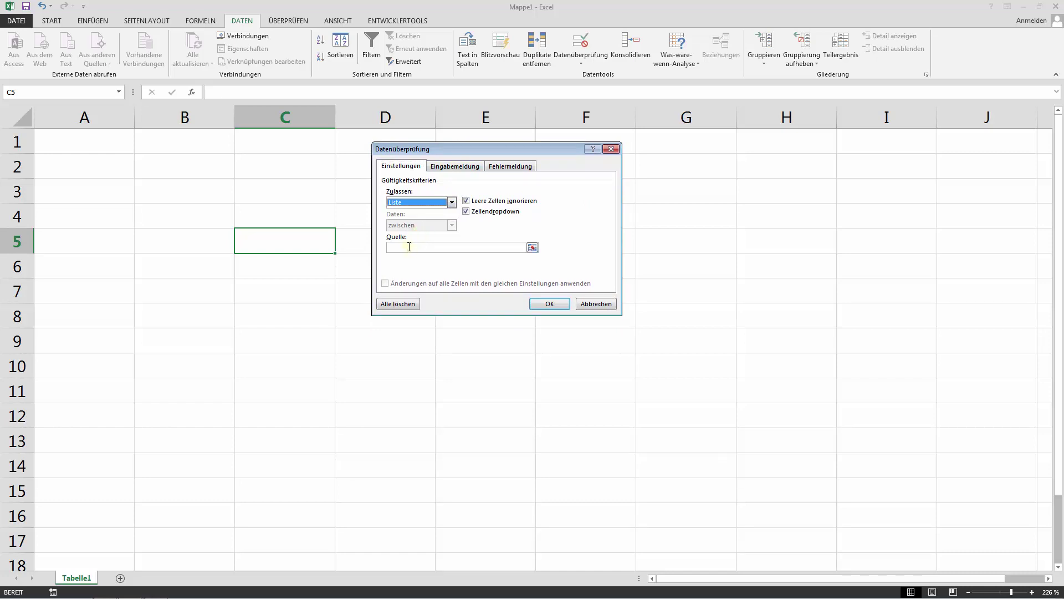
pyautogui.click(403, 246)
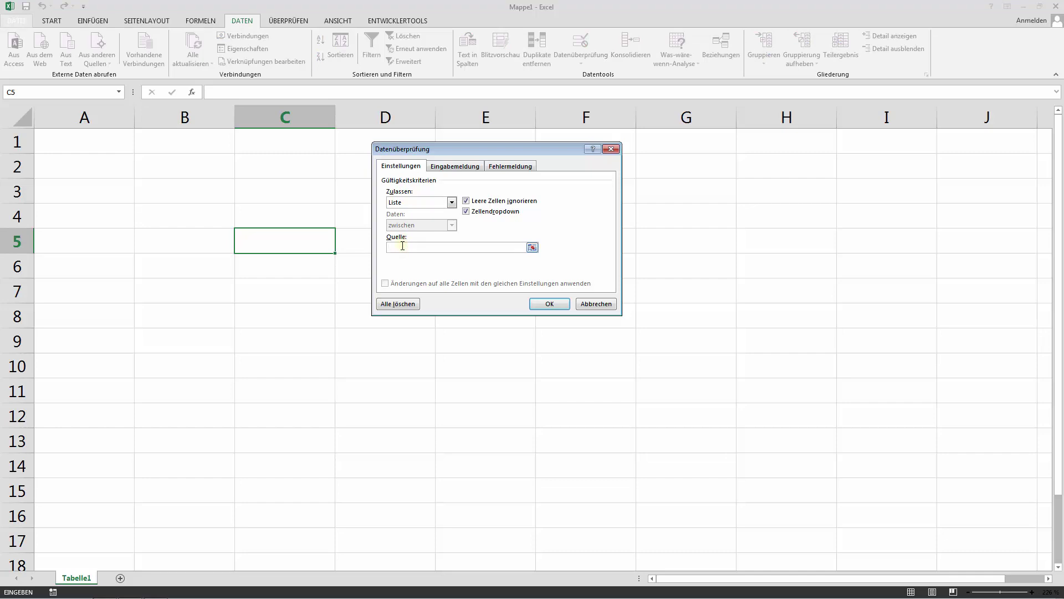
pyautogui.write('Eint')
pyautogui.write('rag')
pyautogui.write('Eintrag')
pyautogui.write(' 2; ')
pyautogui.write('Eintrag 3')
# Enter input message title 'Meine Meldung' with text 'Bitte einen Eintrag auswählen'.
pyautogui.click(451, 168)
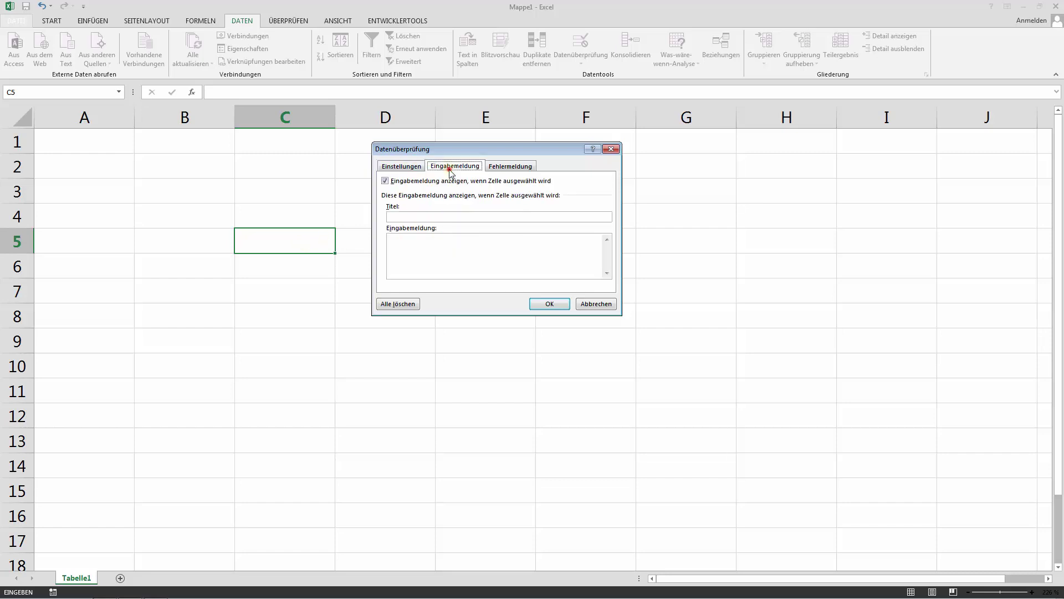
pyautogui.click(417, 216)
pyautogui.write('Meine Me')
pyautogui.write('ldung')
pyautogui.click(428, 241)
pyautogui.write('e eine')
pyautogui.write('n Eintrag aus')
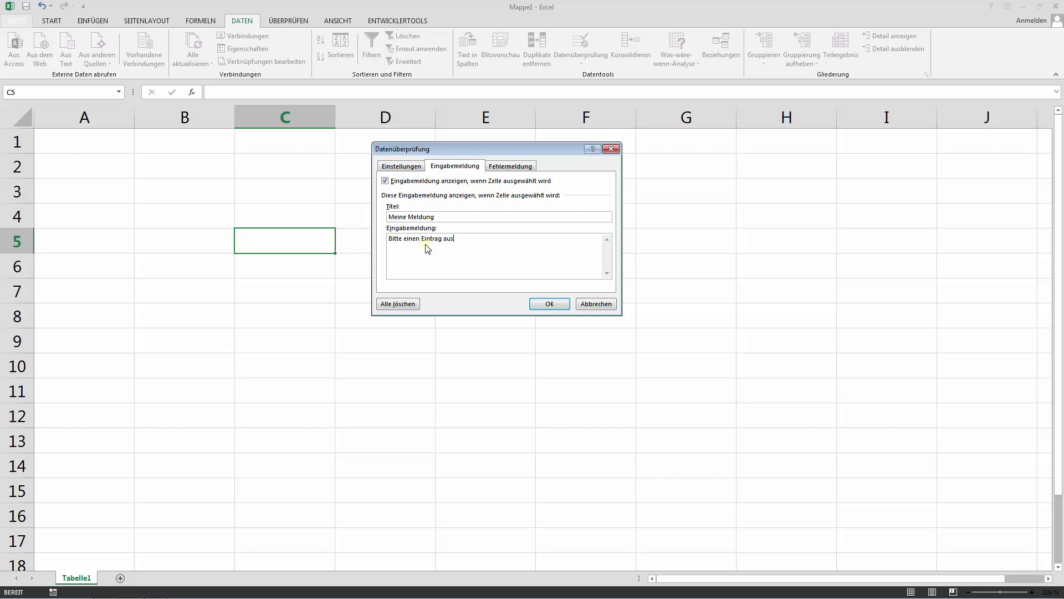
pyautogui.write('wählen')
pyautogui.click(501, 171)
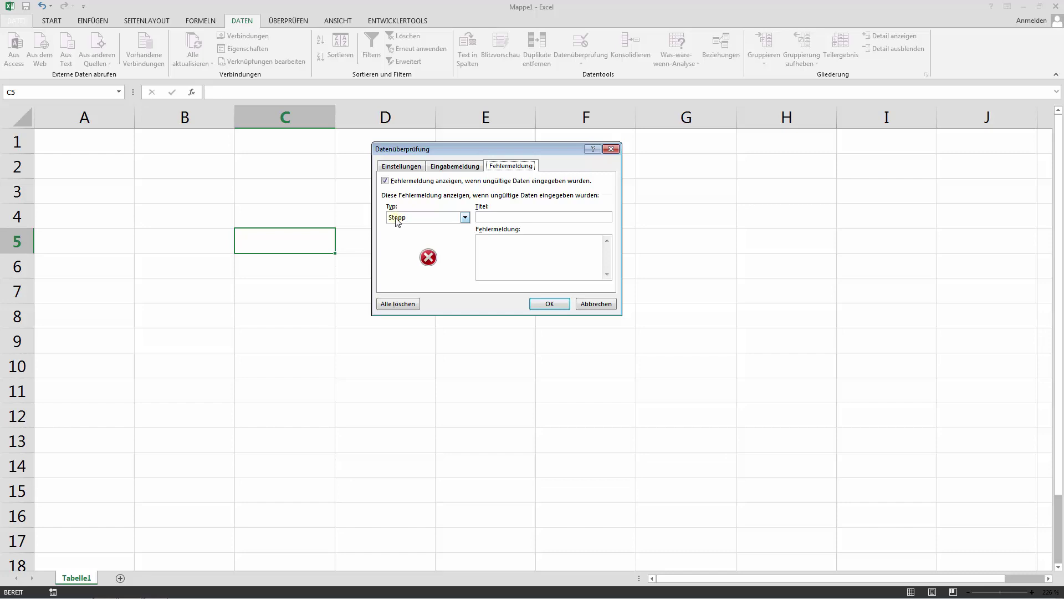
# Set a Stopp error alert titled 'Fehler' reading 'Wert ist nicht zugelassen' and confirm with OK.
pyautogui.click(398, 167)
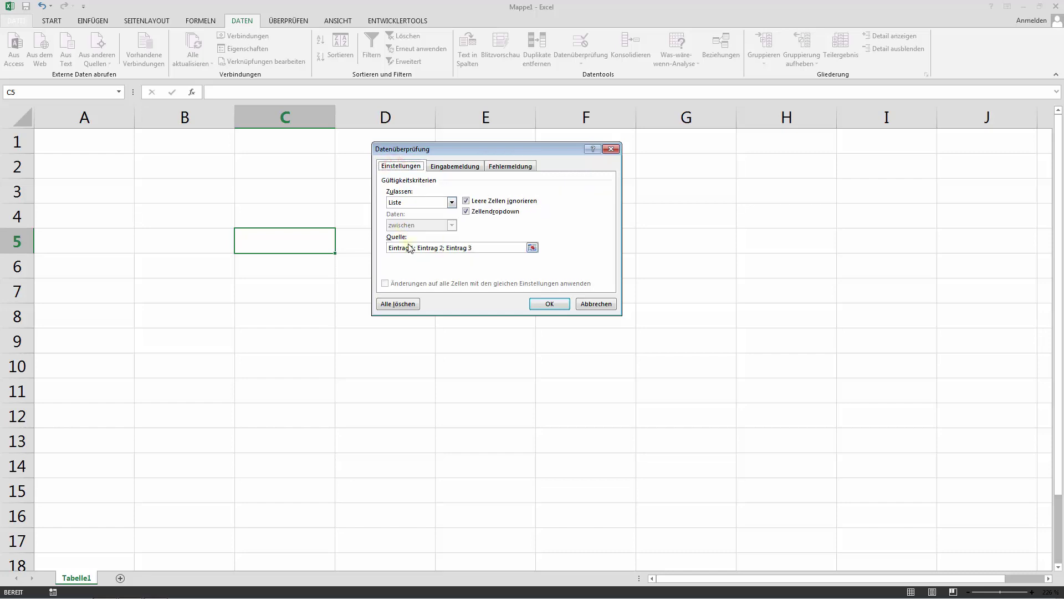
pyautogui.click(506, 168)
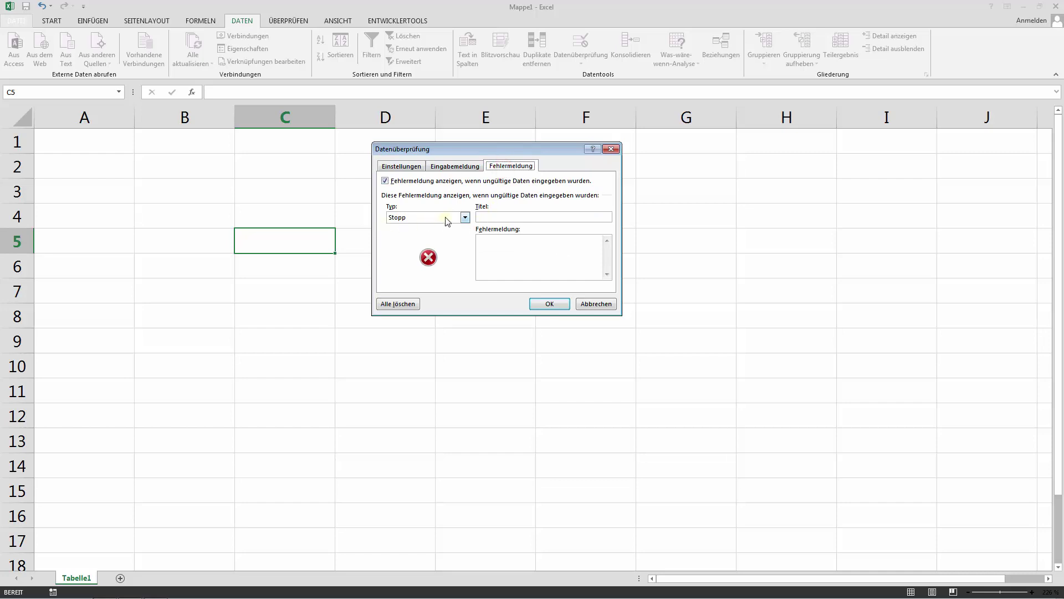
pyautogui.click(465, 218)
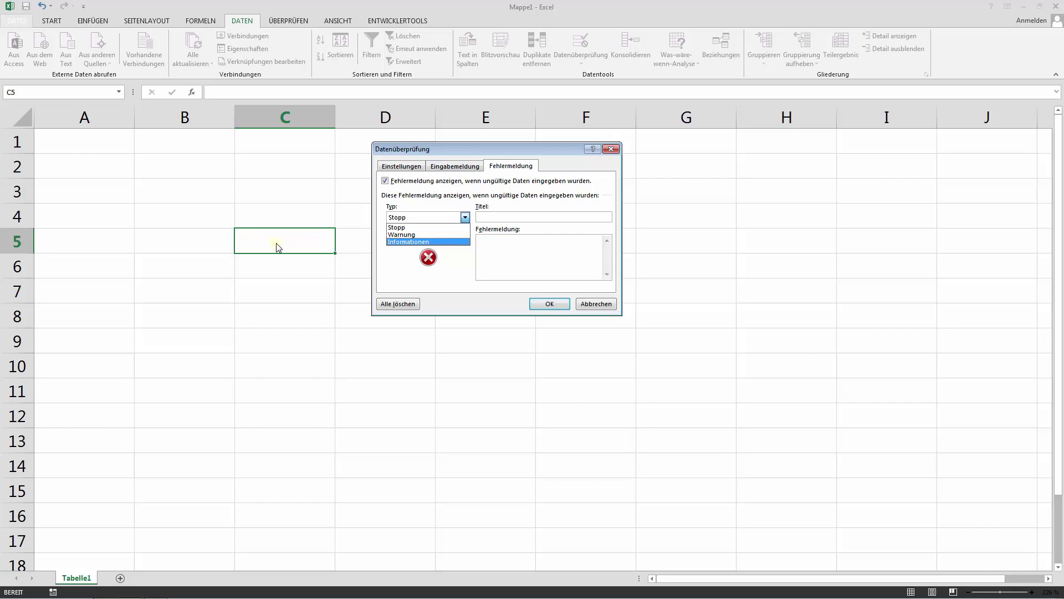
pyautogui.click(404, 228)
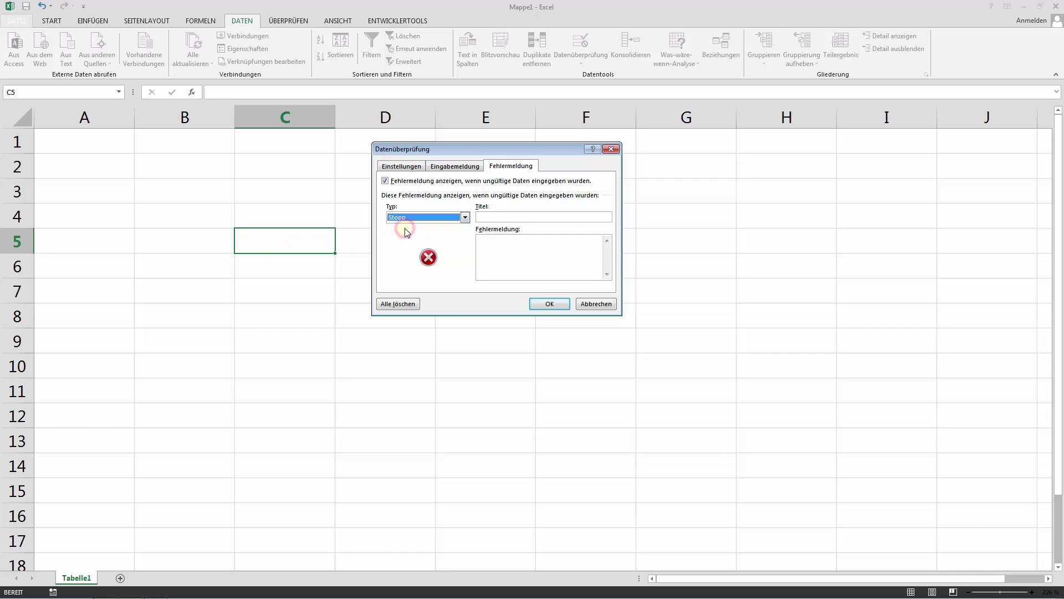
pyautogui.click(486, 215)
pyautogui.moveTo(469, 148); pyautogui.dragTo(475, 105)
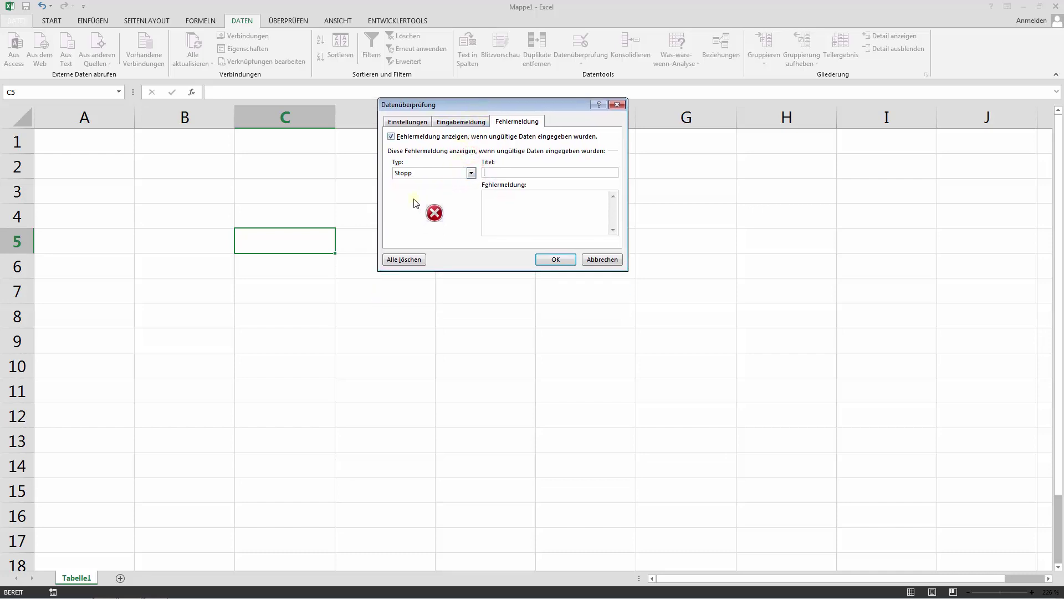
pyautogui.write('Fehler')
pyautogui.click(511, 206)
pyautogui.write('Wert ist n')
pyautogui.write('icht zuge')
pyautogui.write('lassen')
pyautogui.click(554, 261)
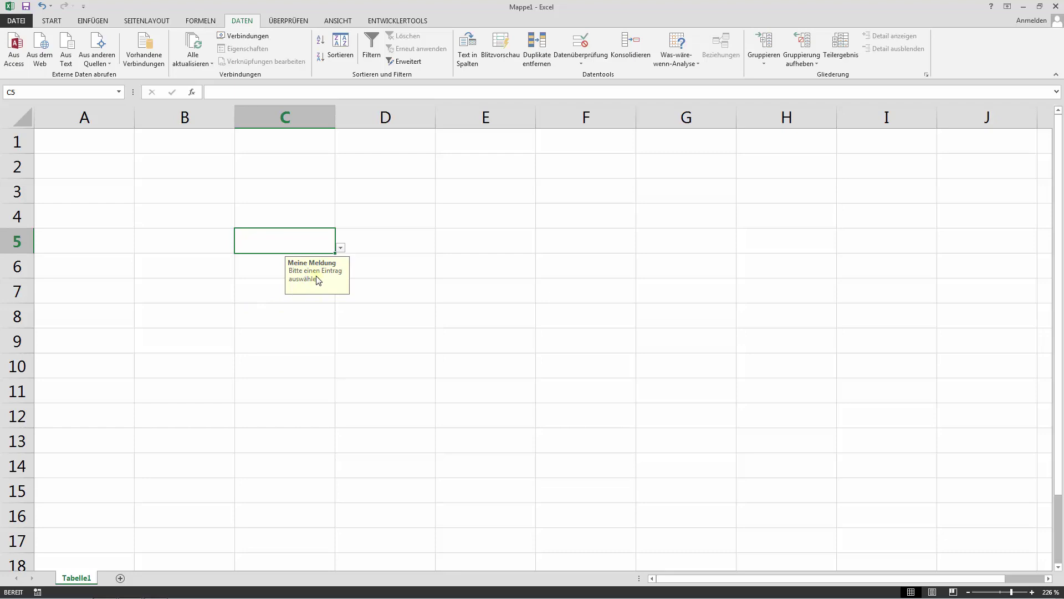
# Pick Eintrag 2 from C5's dropdown list.
pyautogui.click(340, 248)
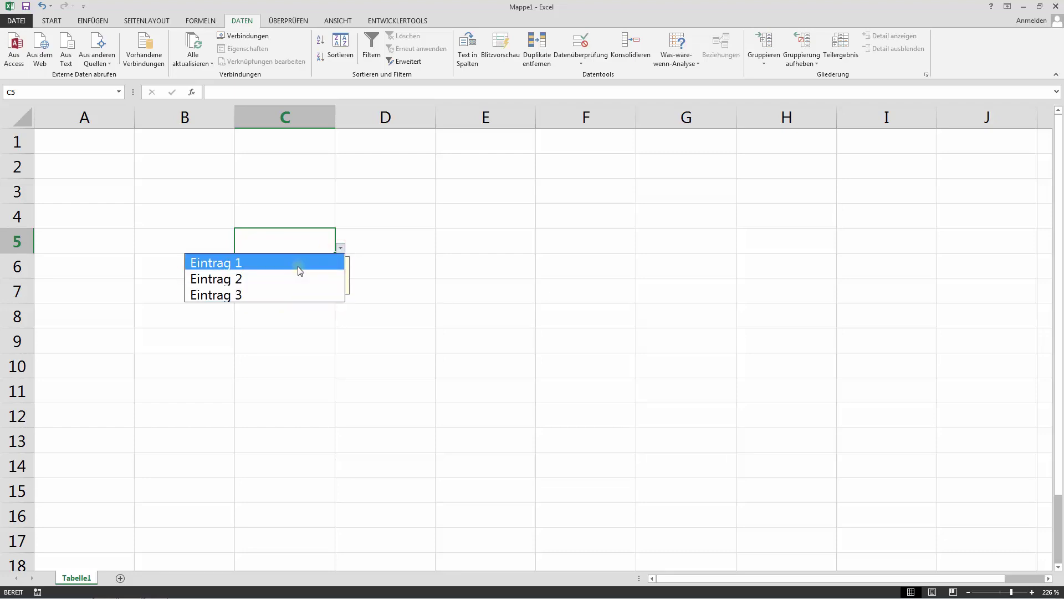
pyautogui.click(219, 280)
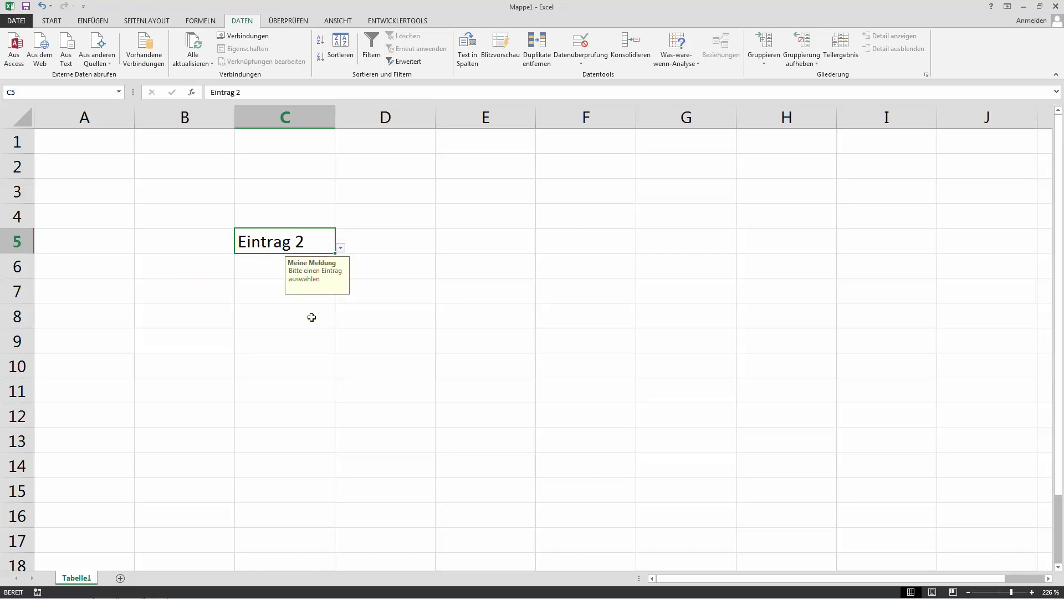
# Replace C5's Eintrag 2 with 'Test' to trigger the disallowed-value error.
pyautogui.doubleClick(307, 240)
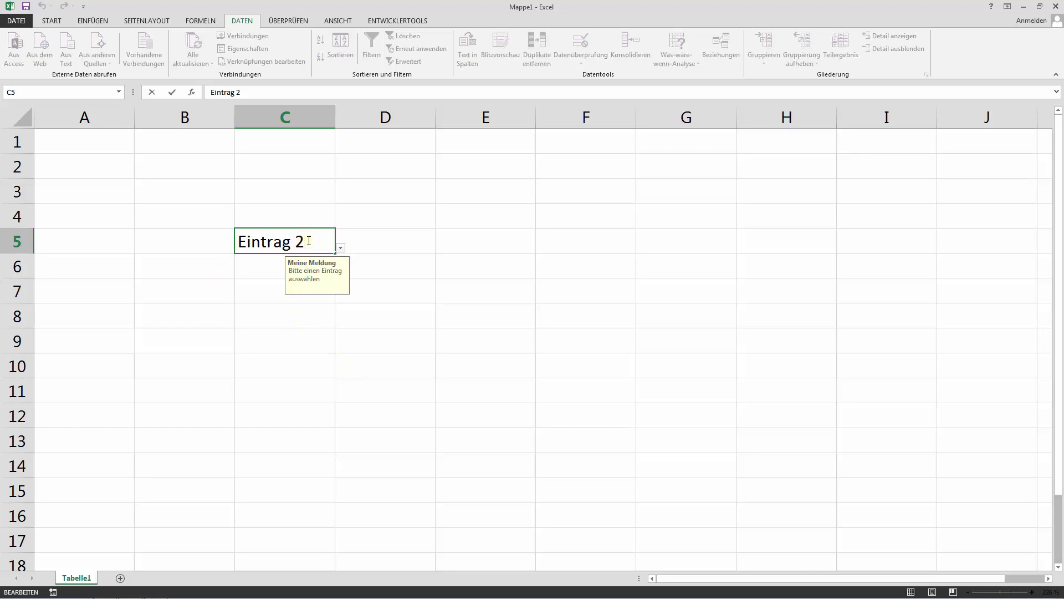
pyautogui.press('BackSpace')
pyautogui.press('BackSpace')
pyautogui.press('BackSpace')
pyautogui.press('BackSpace')
pyautogui.press('BackSpace')
pyautogui.press('BackSpace')
pyautogui.press('BackSpace')
pyautogui.press('BackSpace')
pyautogui.press('BackSpace')
pyautogui.write('Test')
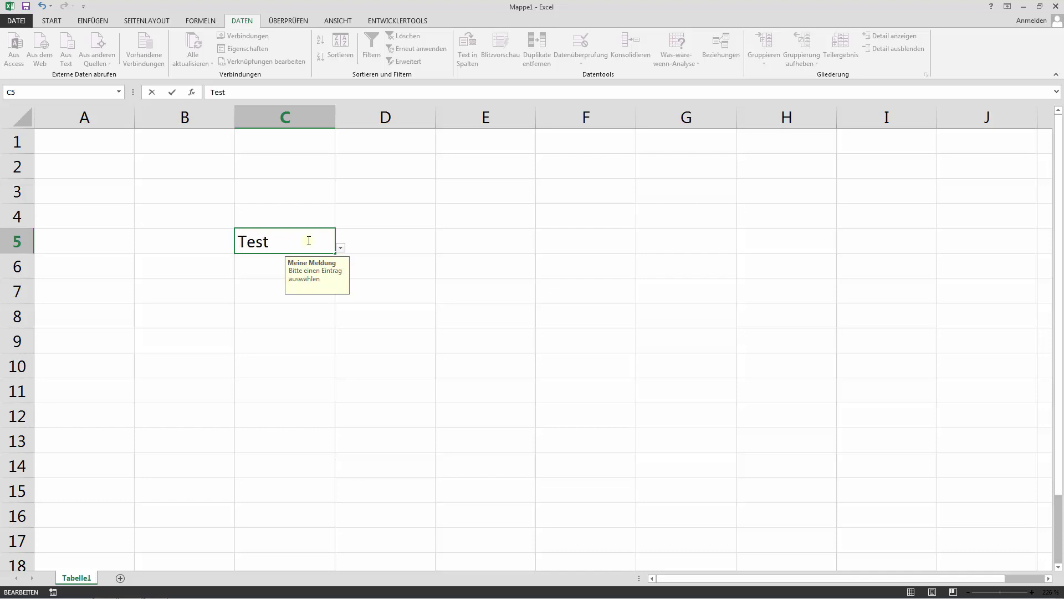
pyautogui.press('Return')
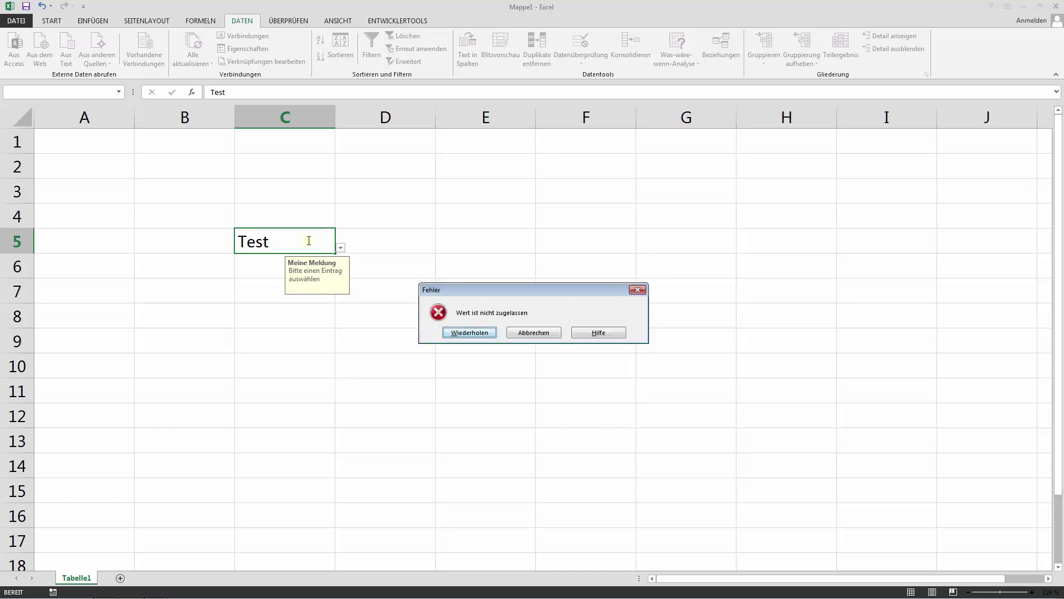
# Cancel the rejected Test entry and choose Eintrag 1 from C5's dropdown.
pyautogui.moveTo(498, 289); pyautogui.dragTo(486, 183)
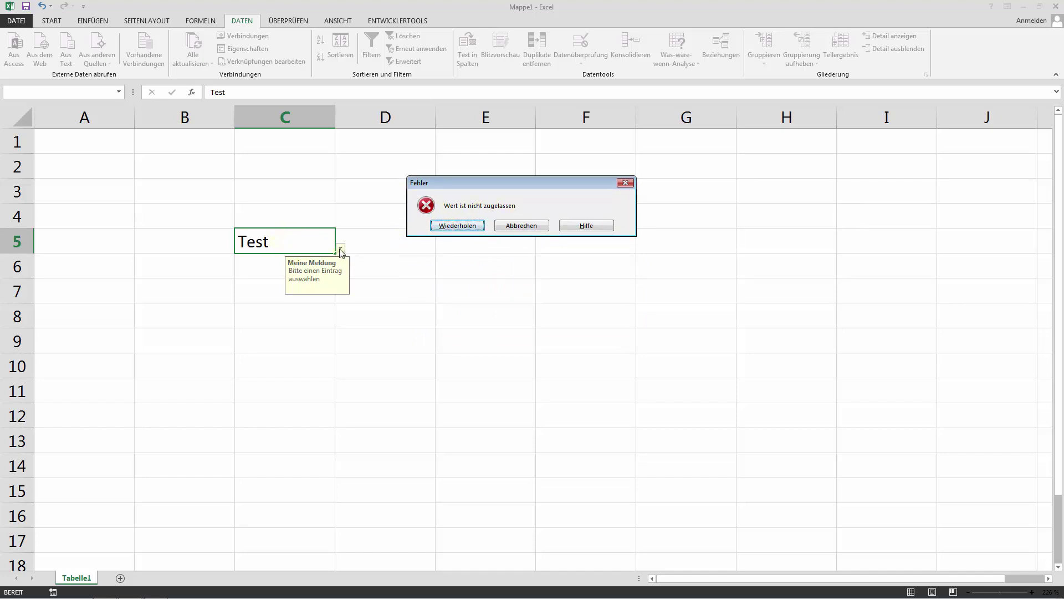
pyautogui.click(516, 227)
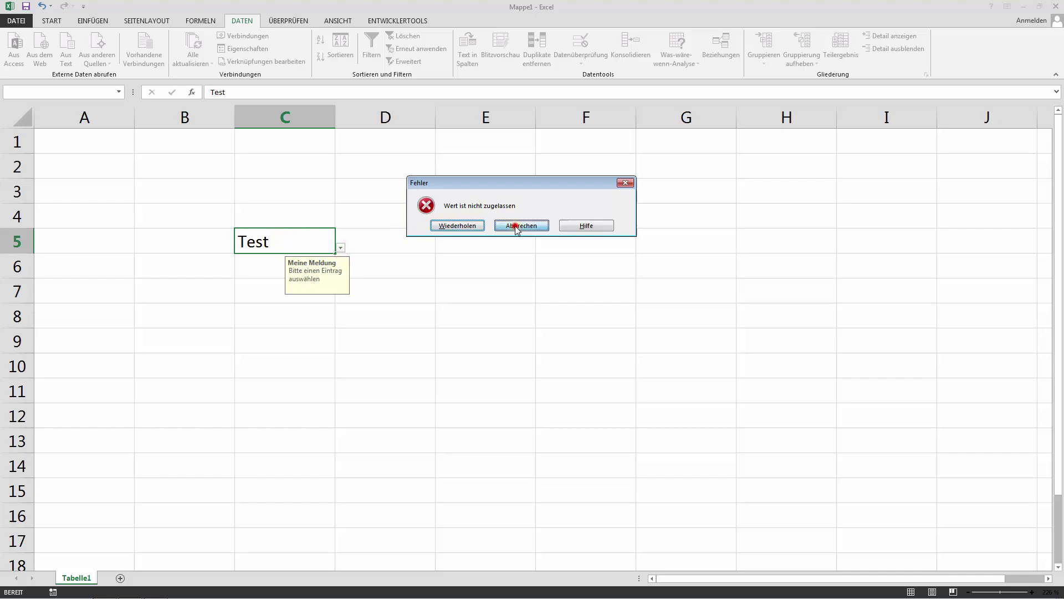
pyautogui.click(341, 248)
pyautogui.click(281, 263)
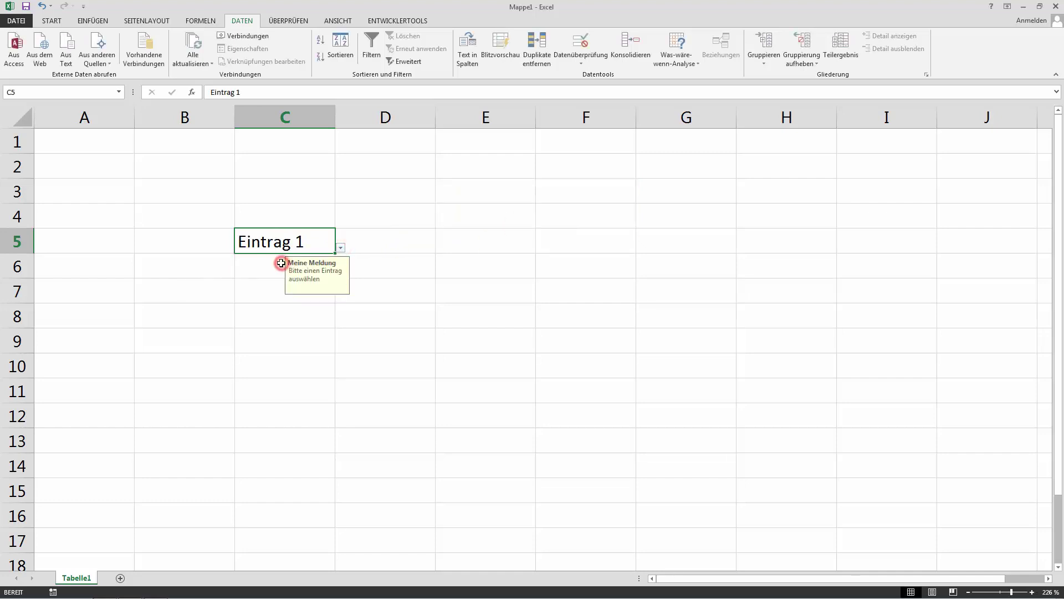
pyautogui.click(404, 248)
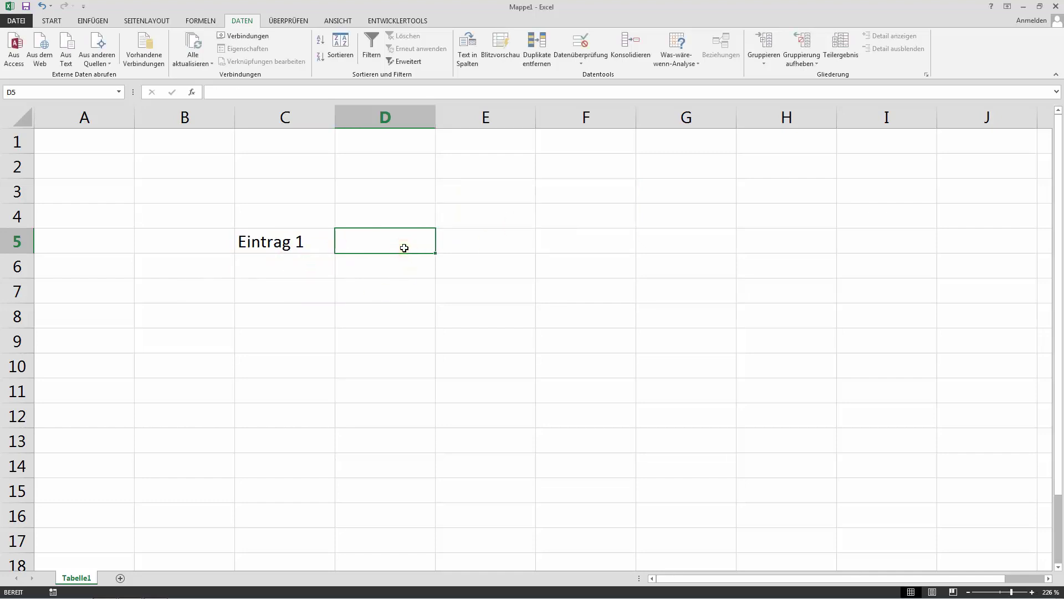
pyautogui.click(308, 246)
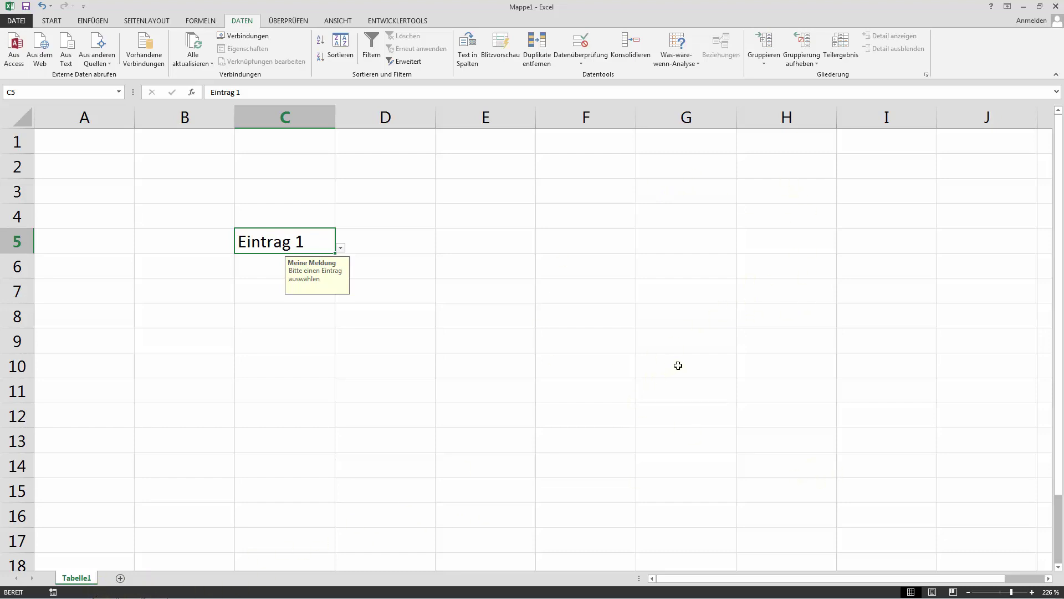
# Type 'Eintrag 1' in H3 and fill down to H12 to get Eintrag 1–10.
pyautogui.click(782, 199)
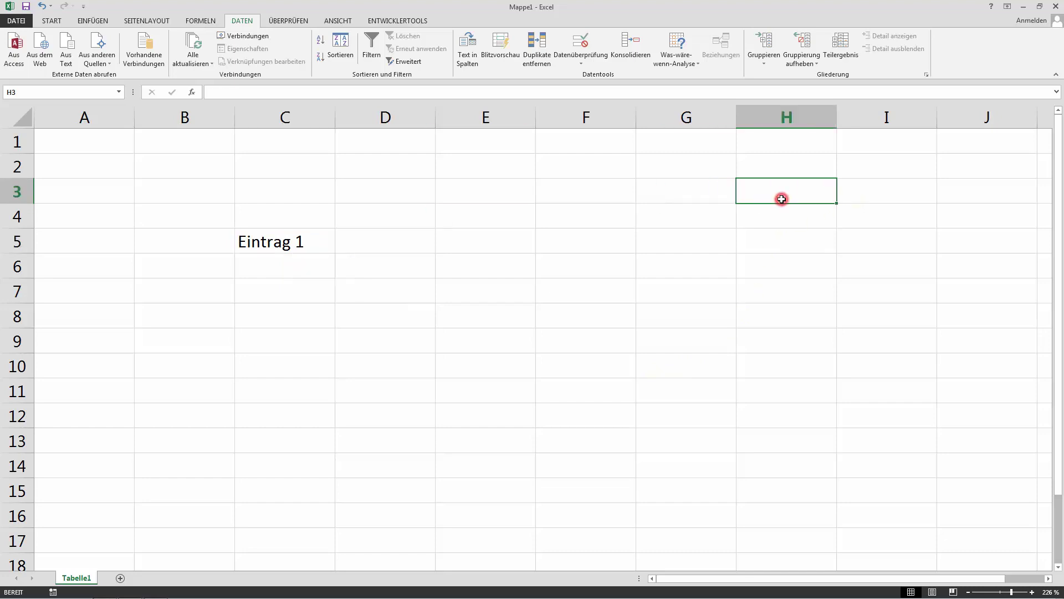
pyautogui.write('E')
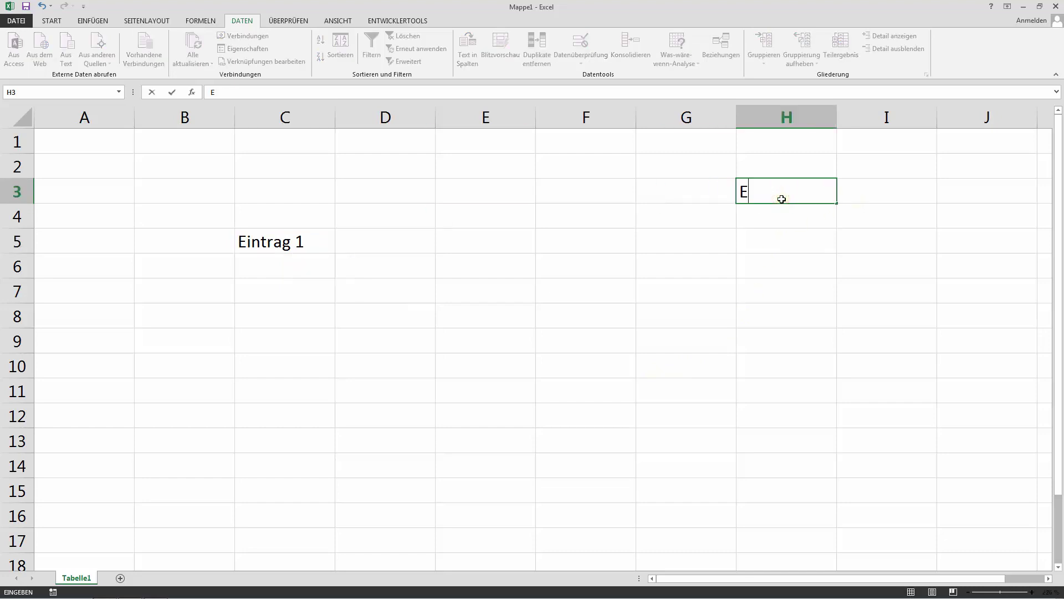
pyautogui.write('intrag 1')
pyautogui.press('Return')
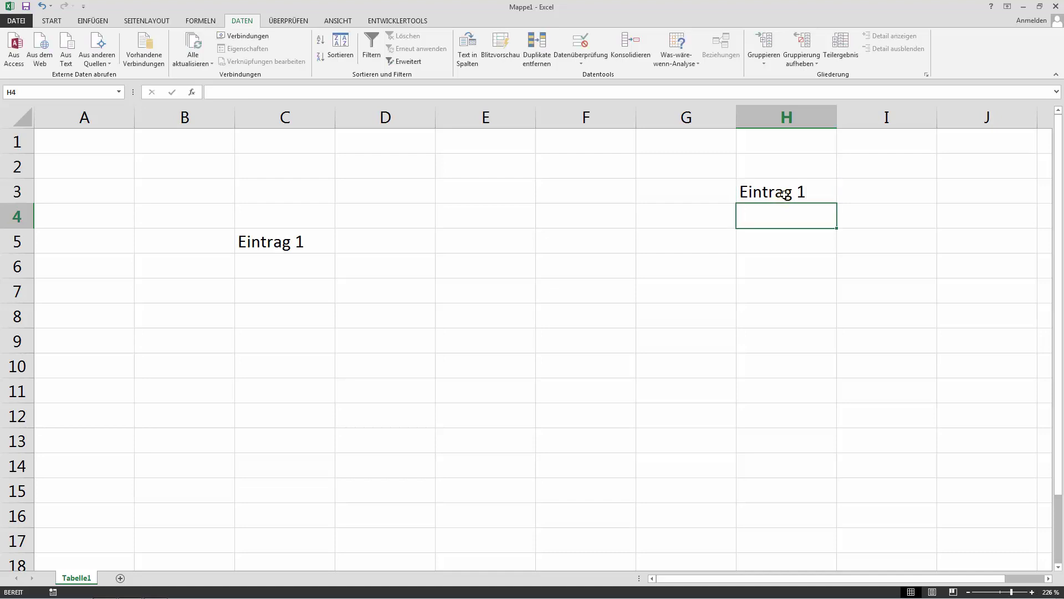
pyautogui.click(781, 199)
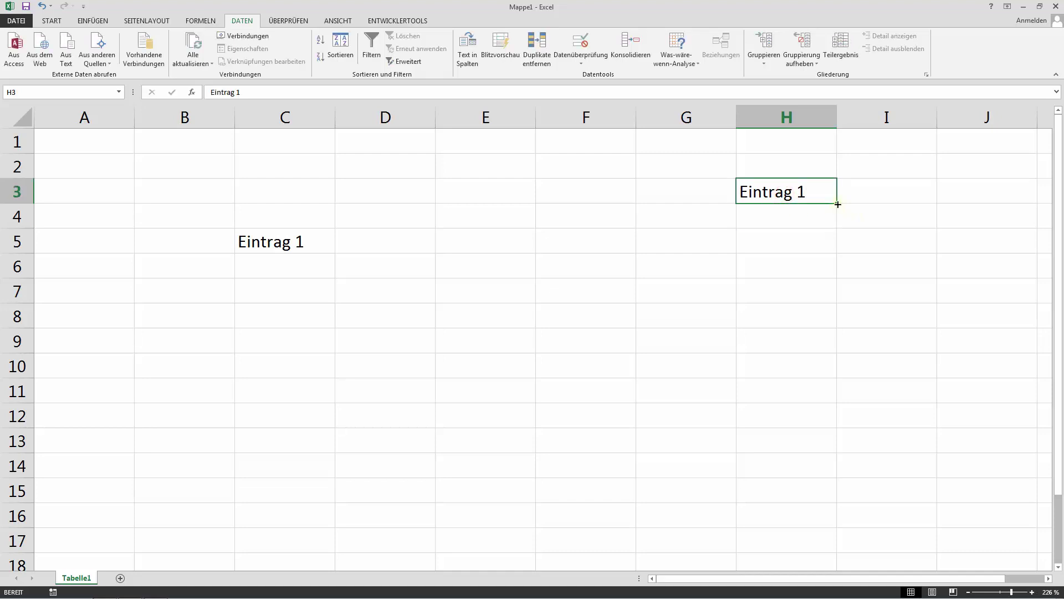
pyautogui.moveTo(838, 204)
pyautogui.mouseDown()
pyautogui.moveTo(856, 377)
pyautogui.moveTo(845, 427)
pyautogui.mouseUp()
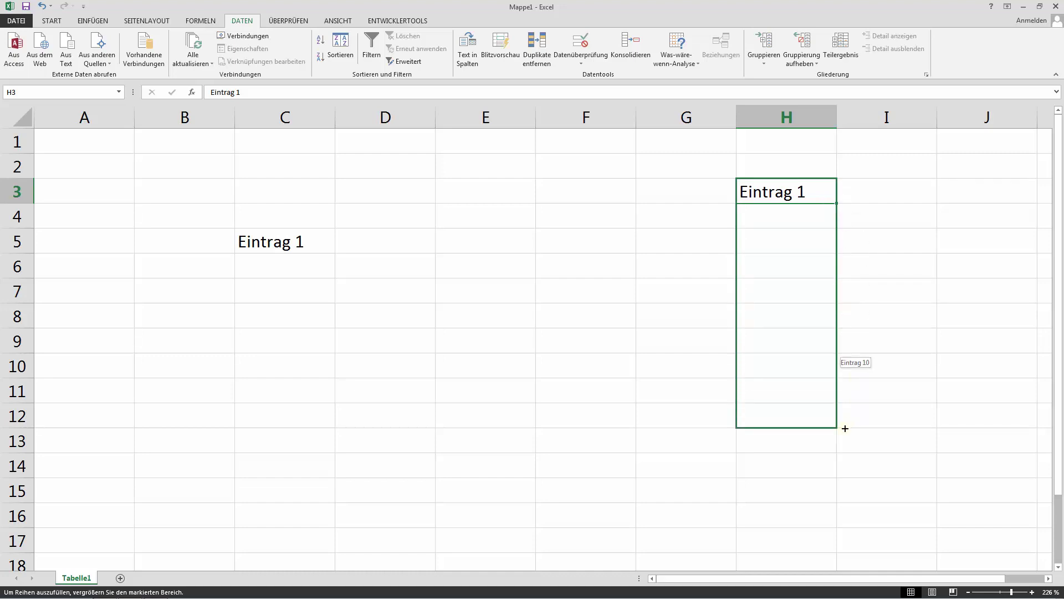
pyautogui.moveTo(845, 428); pyautogui.dragTo(844, 428)
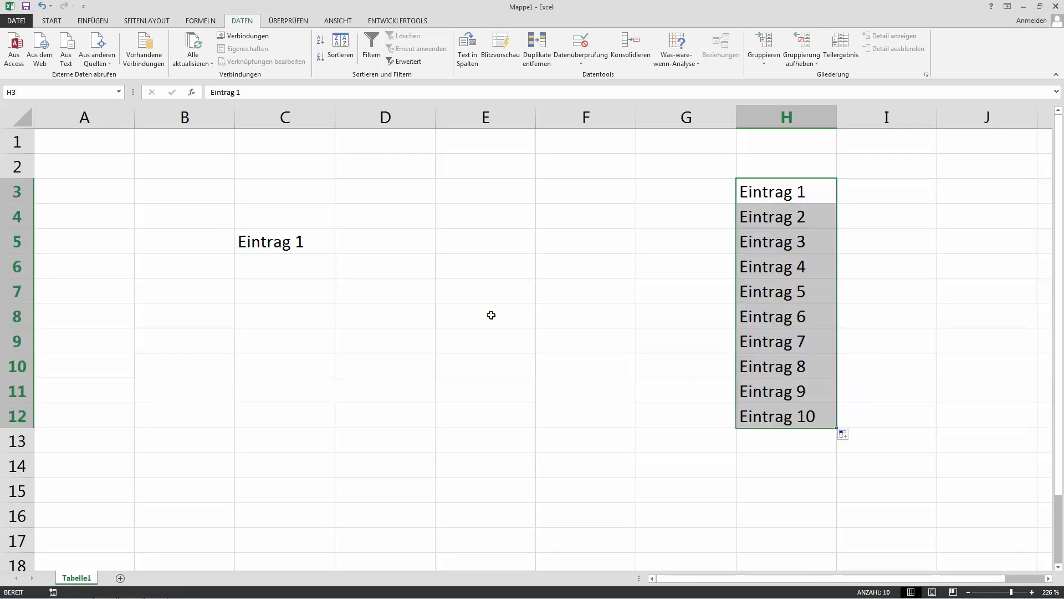
pyautogui.click(414, 243)
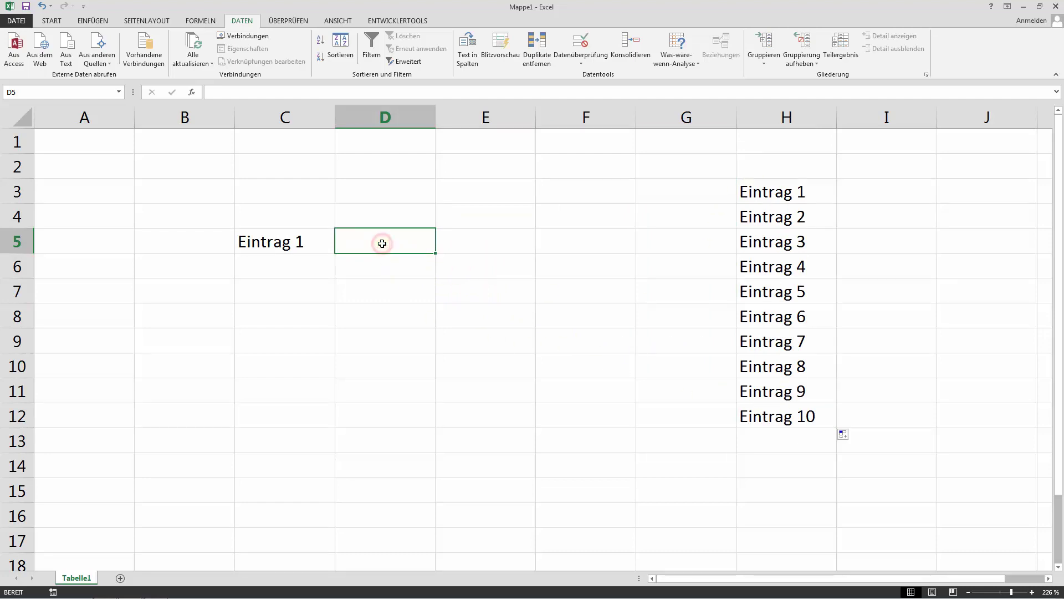
# Open Datenüberprüfung for D5 and set Zulassen to Liste.
pyautogui.click(241, 20)
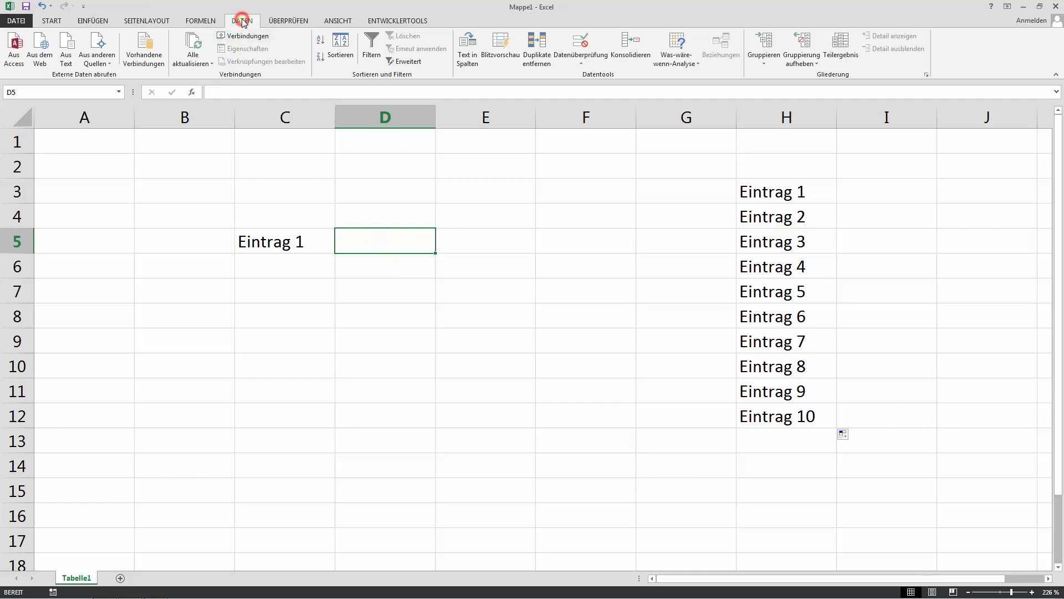
pyautogui.click(585, 45)
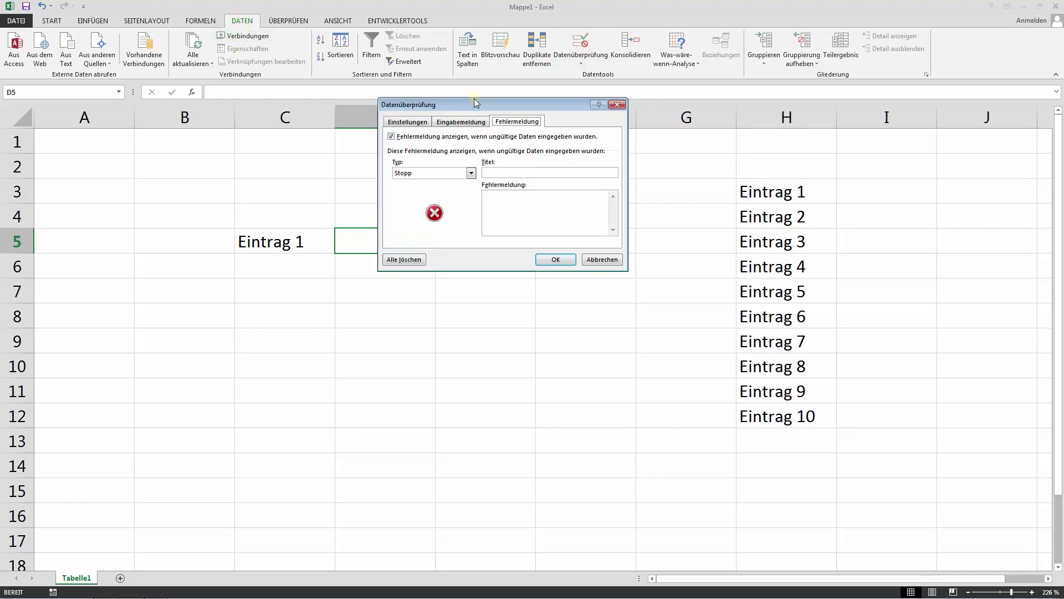
pyautogui.moveTo(474, 101)
pyautogui.mouseDown()
pyautogui.moveTo(582, 24)
pyautogui.moveTo(567, 21)
pyautogui.mouseUp()
pyautogui.click(511, 43)
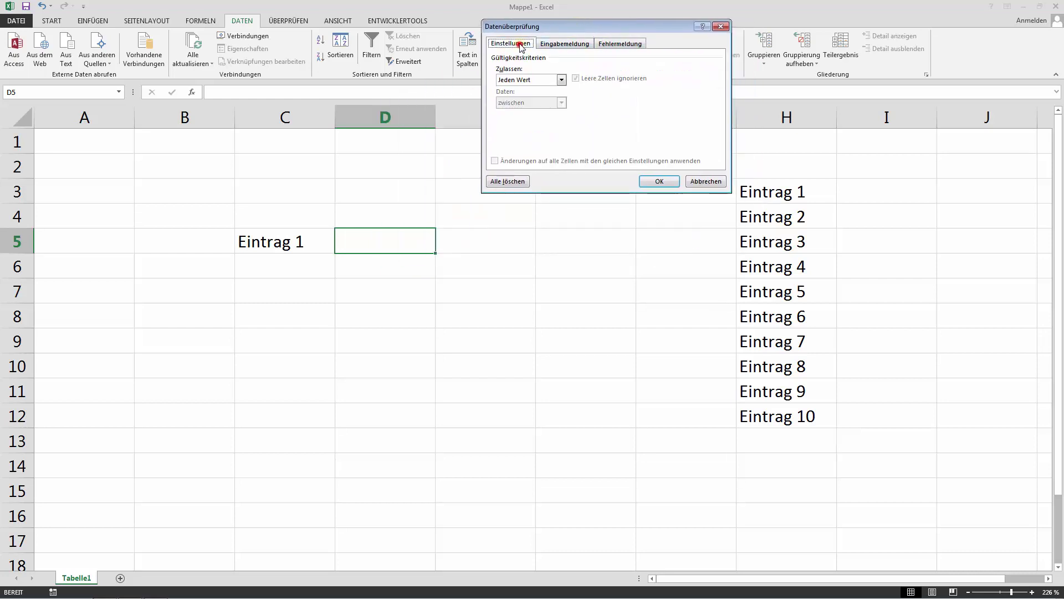
pyautogui.click(561, 80)
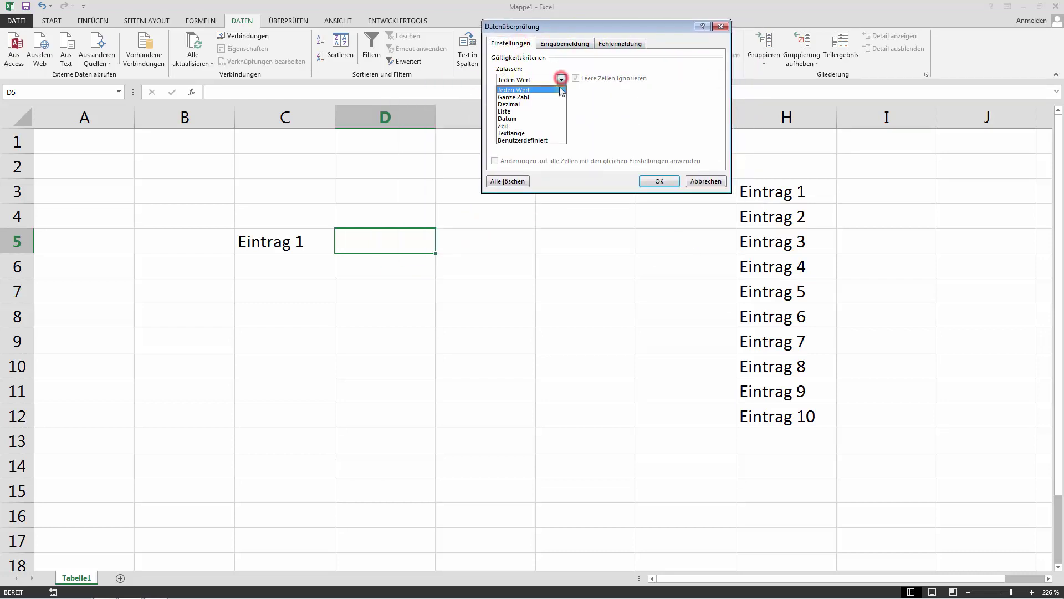
pyautogui.click(507, 112)
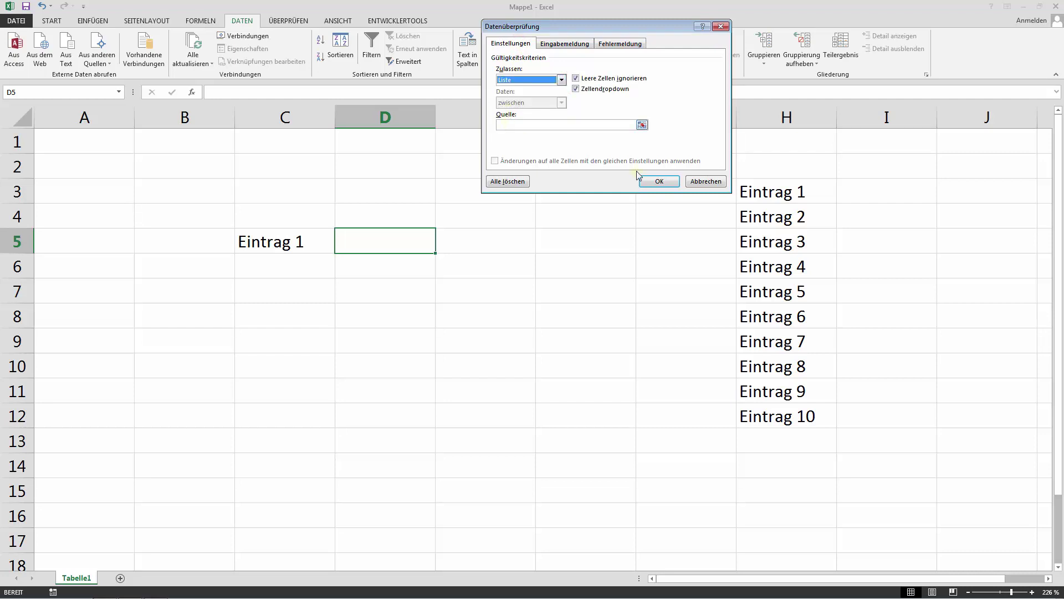
# Set D5's list source to $H$3:$H$12 and apply the validation with OK.
pyautogui.click(538, 126)
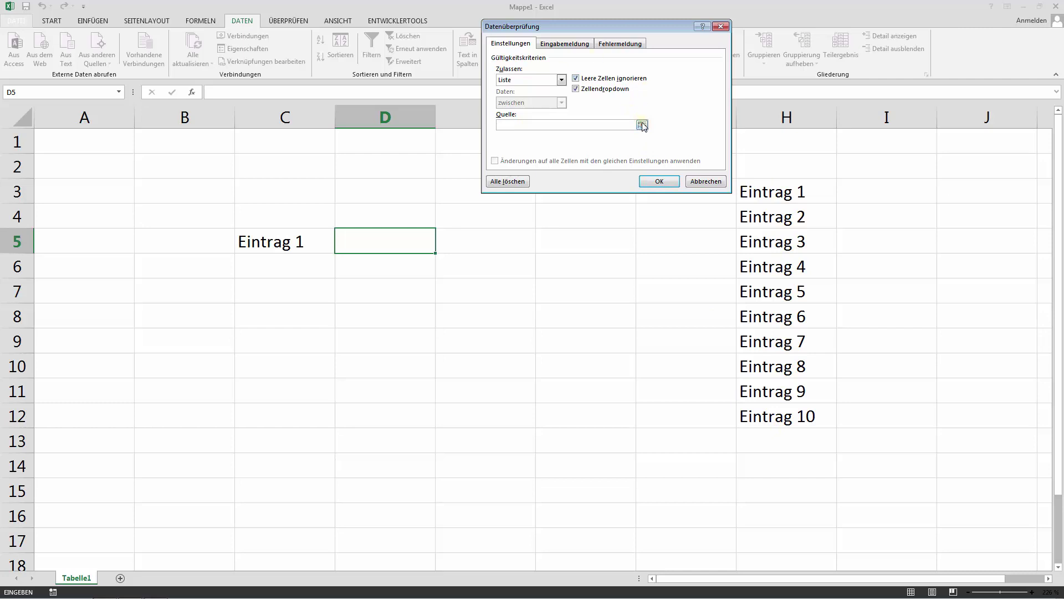
pyautogui.moveTo(764, 192); pyautogui.dragTo(779, 412)
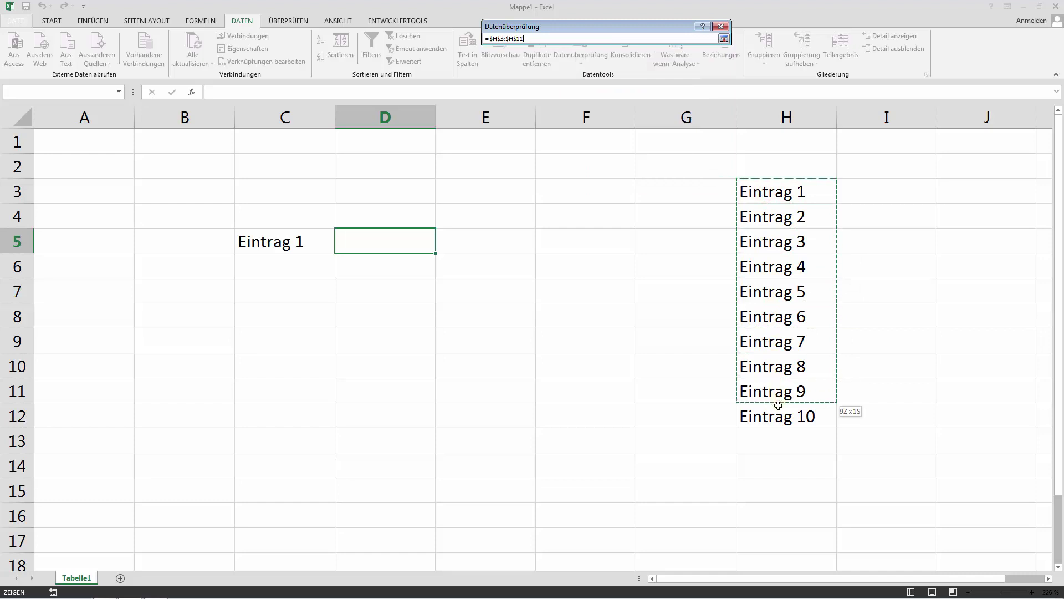
pyautogui.moveTo(778, 412); pyautogui.dragTo(779, 412)
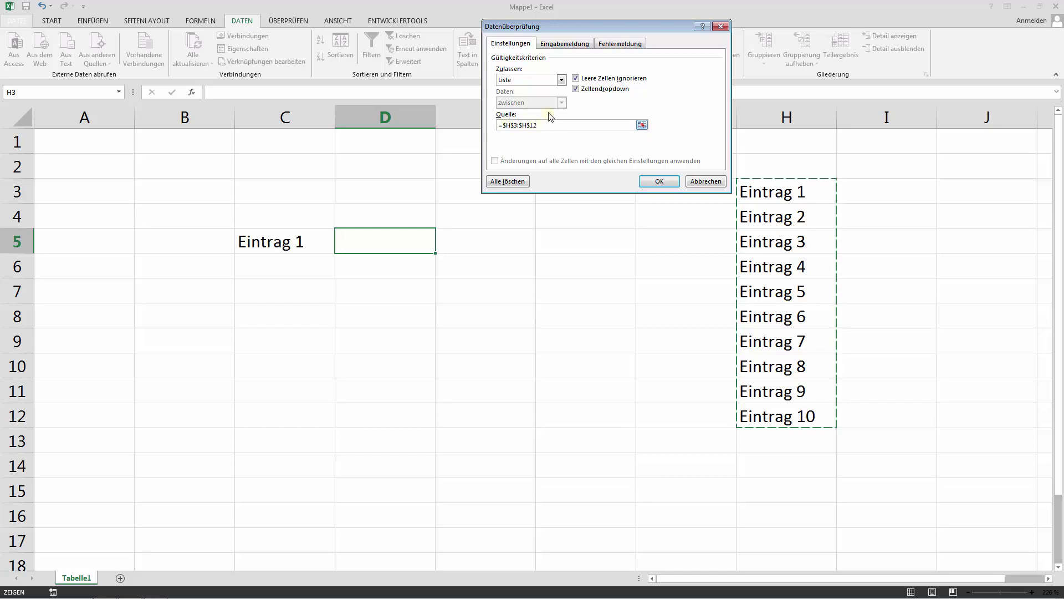
pyautogui.click(559, 45)
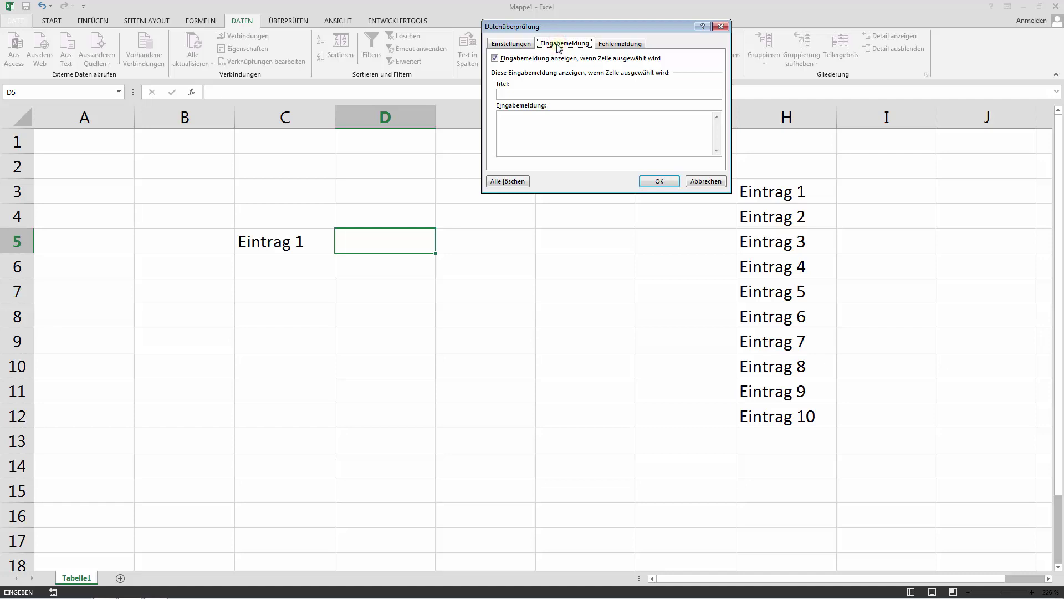
pyautogui.click(618, 45)
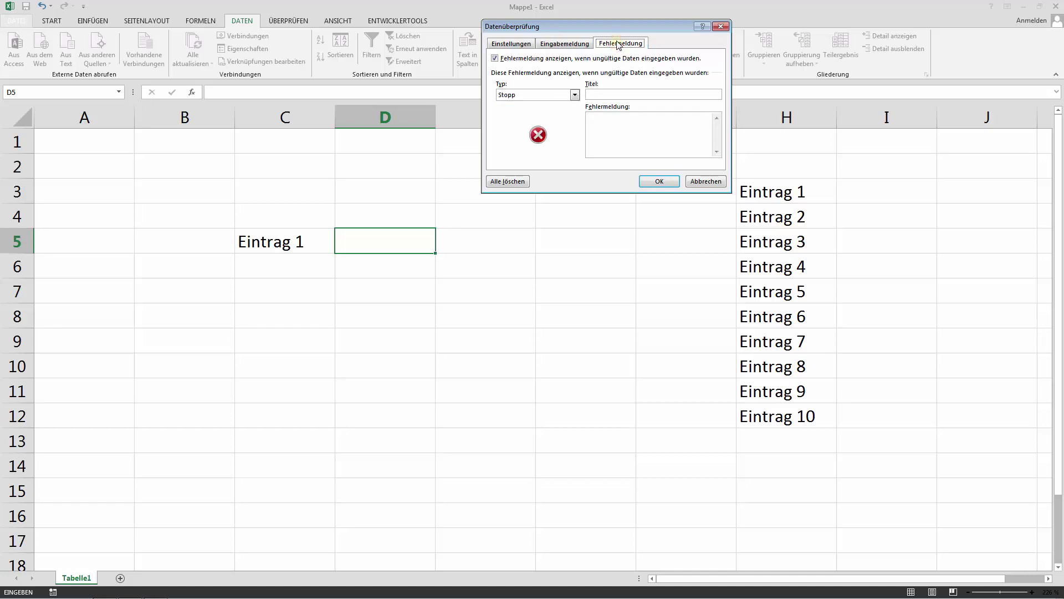
pyautogui.click(567, 44)
pyautogui.click(511, 44)
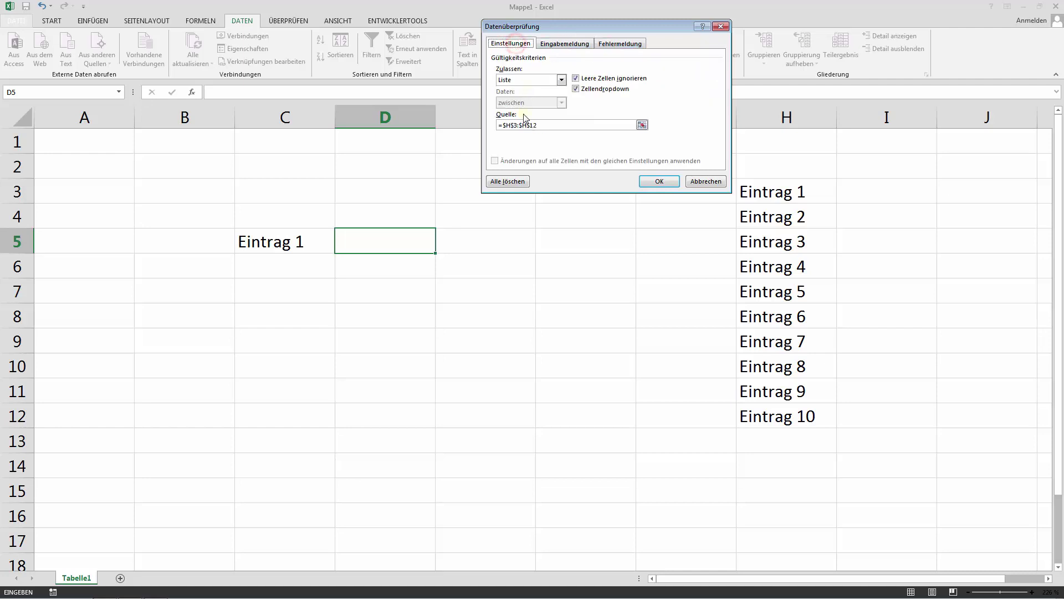
pyautogui.click(663, 182)
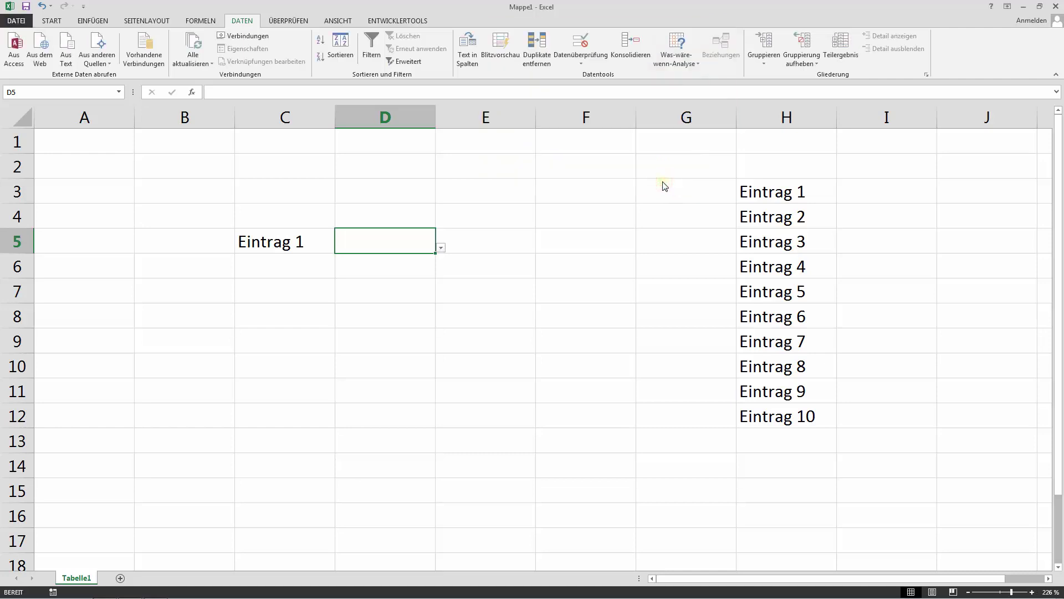
# Check C5's dropdown list, leaving it on Eintrag 1.
pyautogui.click(302, 242)
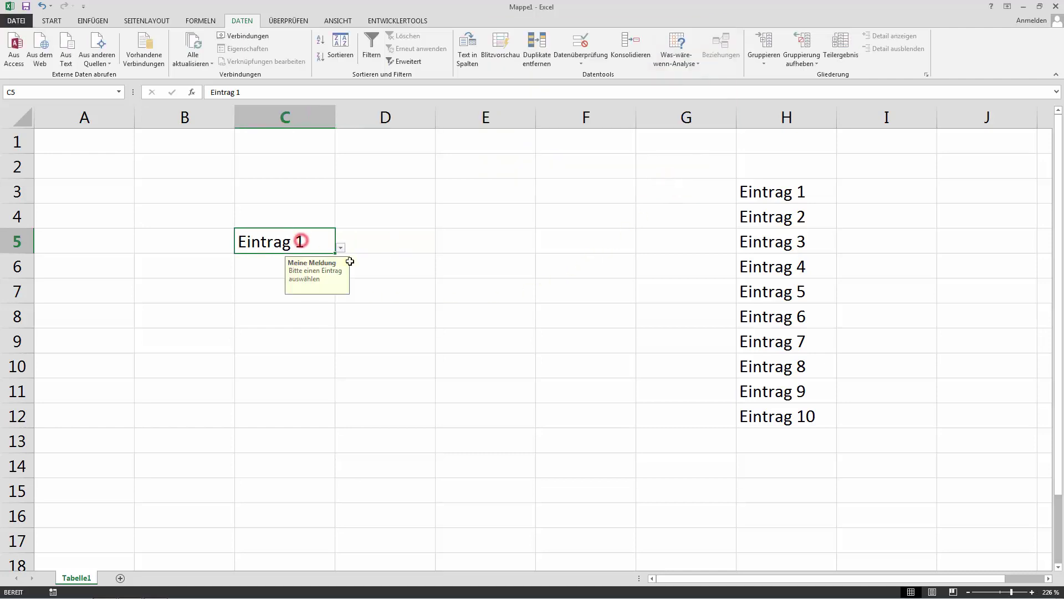
pyautogui.click(341, 247)
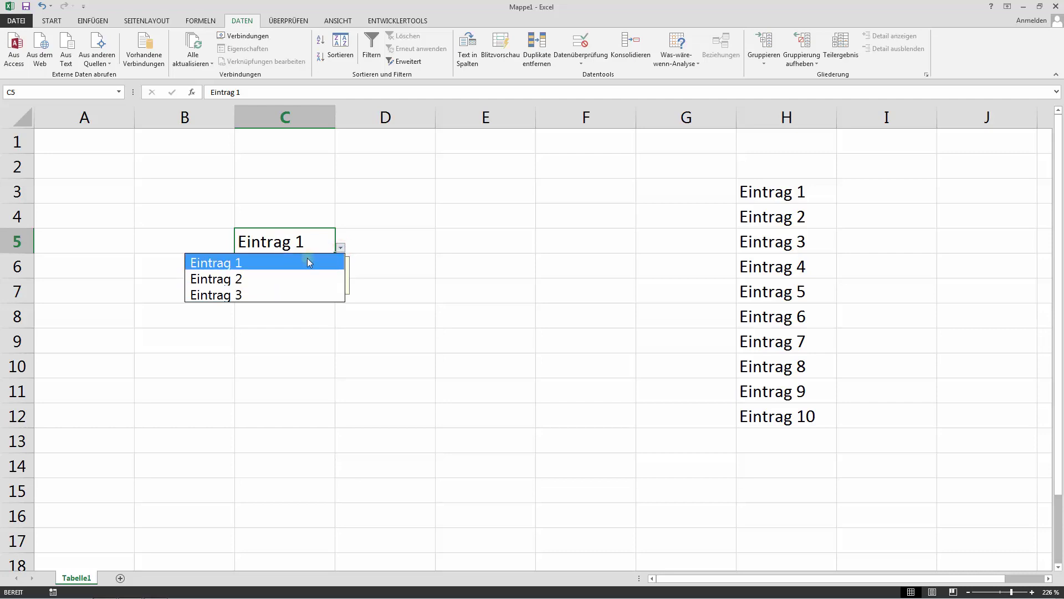
pyautogui.click(407, 233)
# Pick Eintrag 4 from D5's dropdown list, then move to D6.
pyautogui.click(408, 234)
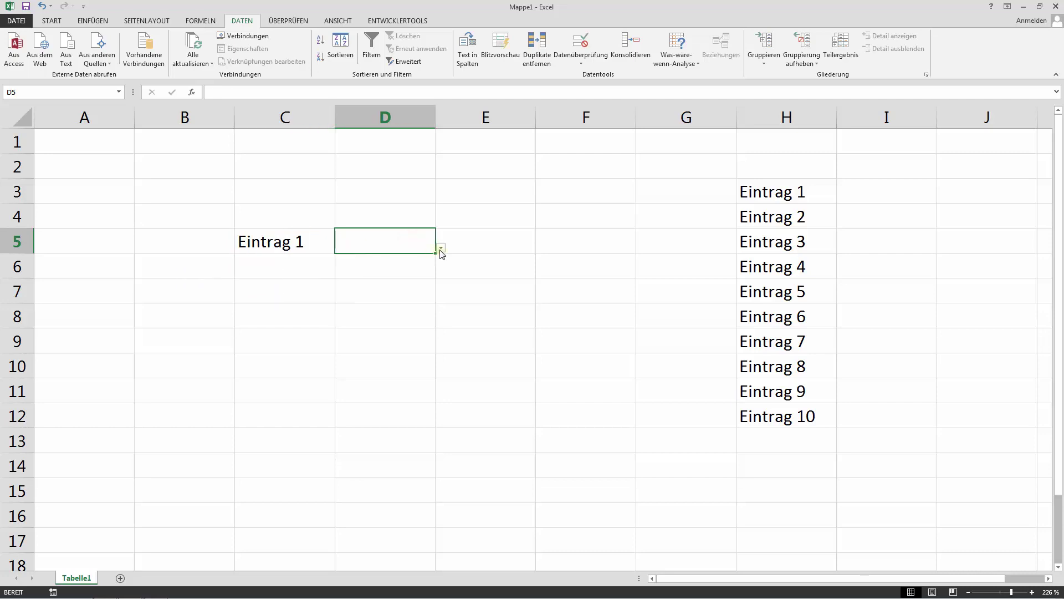
pyautogui.click(439, 248)
pyautogui.moveTo(443, 285)
pyautogui.mouseDown()
pyautogui.moveTo(438, 332)
pyautogui.moveTo(435, 280)
pyautogui.mouseUp()
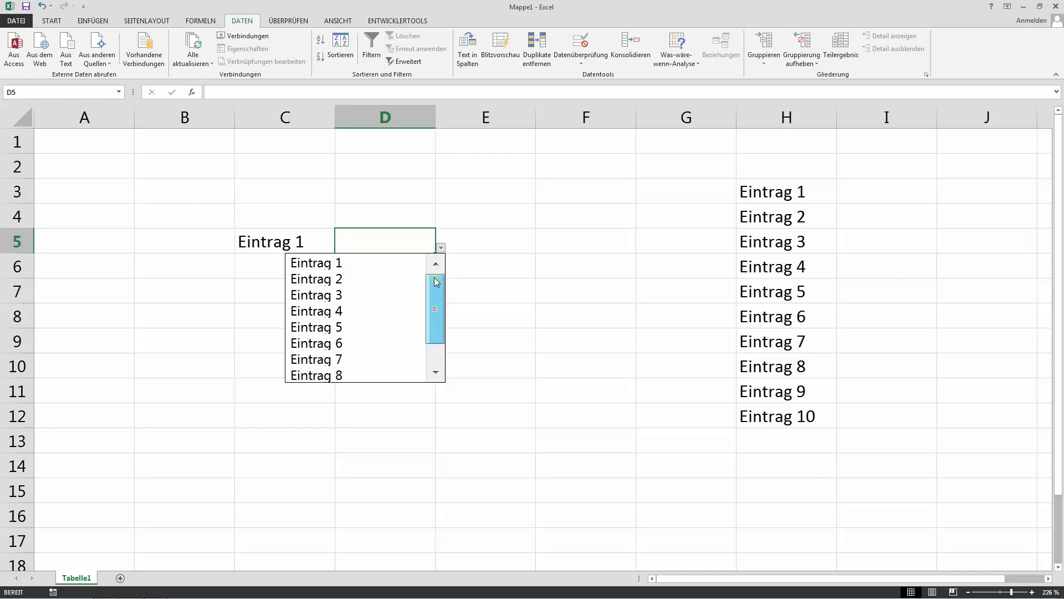
pyautogui.click(391, 242)
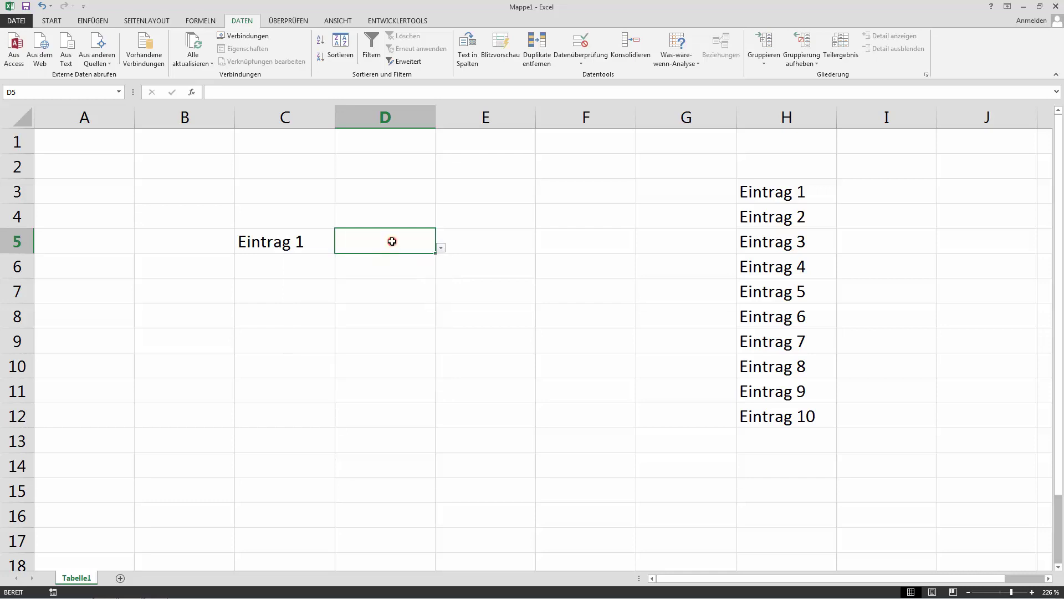
pyautogui.click(441, 248)
pyautogui.click(374, 302)
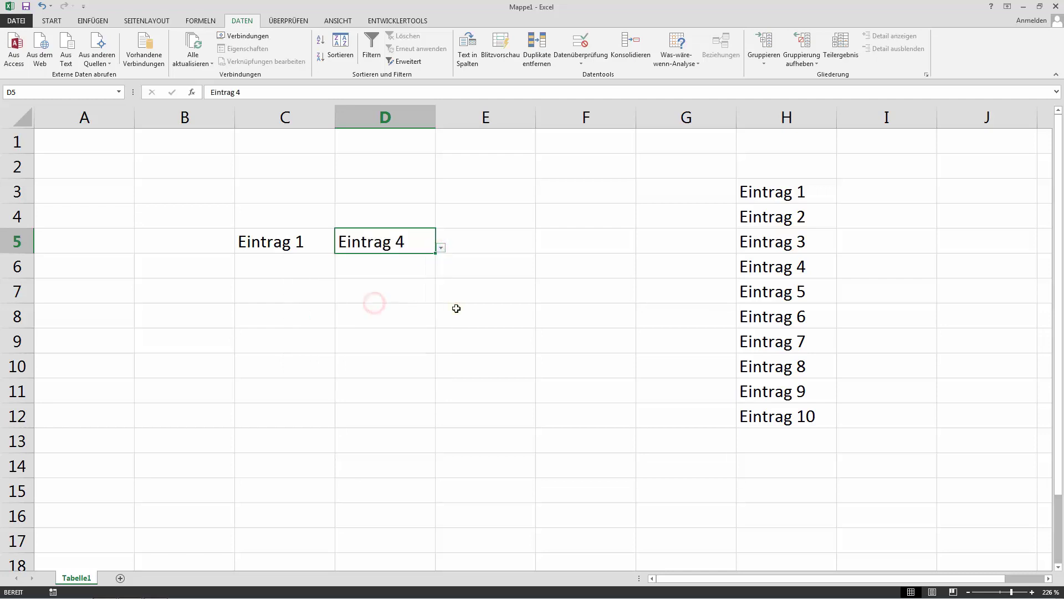
pyautogui.click(433, 275)
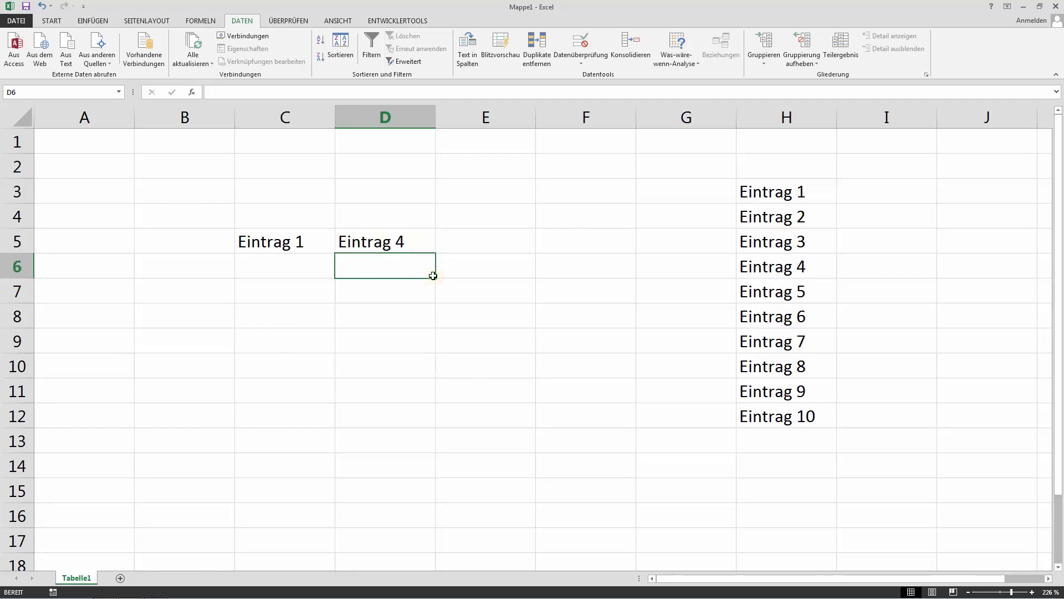